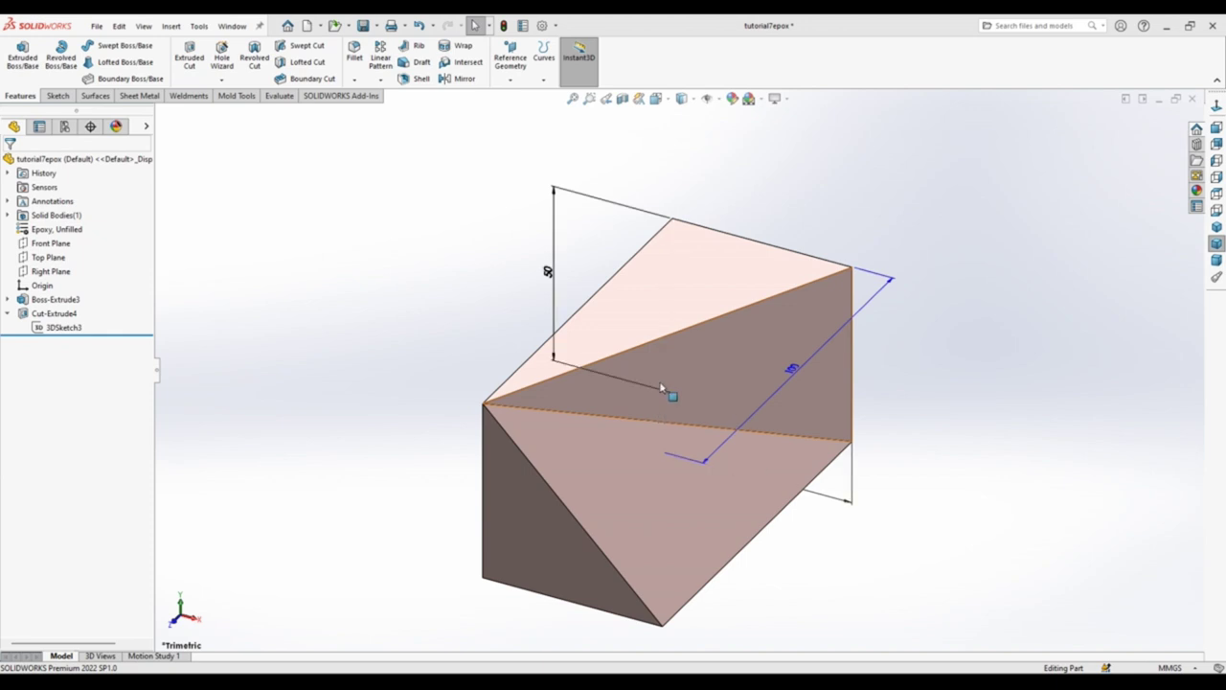
# Orbit the finished block to view its slanted cut faces from another angle
pyautogui.moveTo(373, 251); pyautogui.dragTo(355, 387, button='middle')
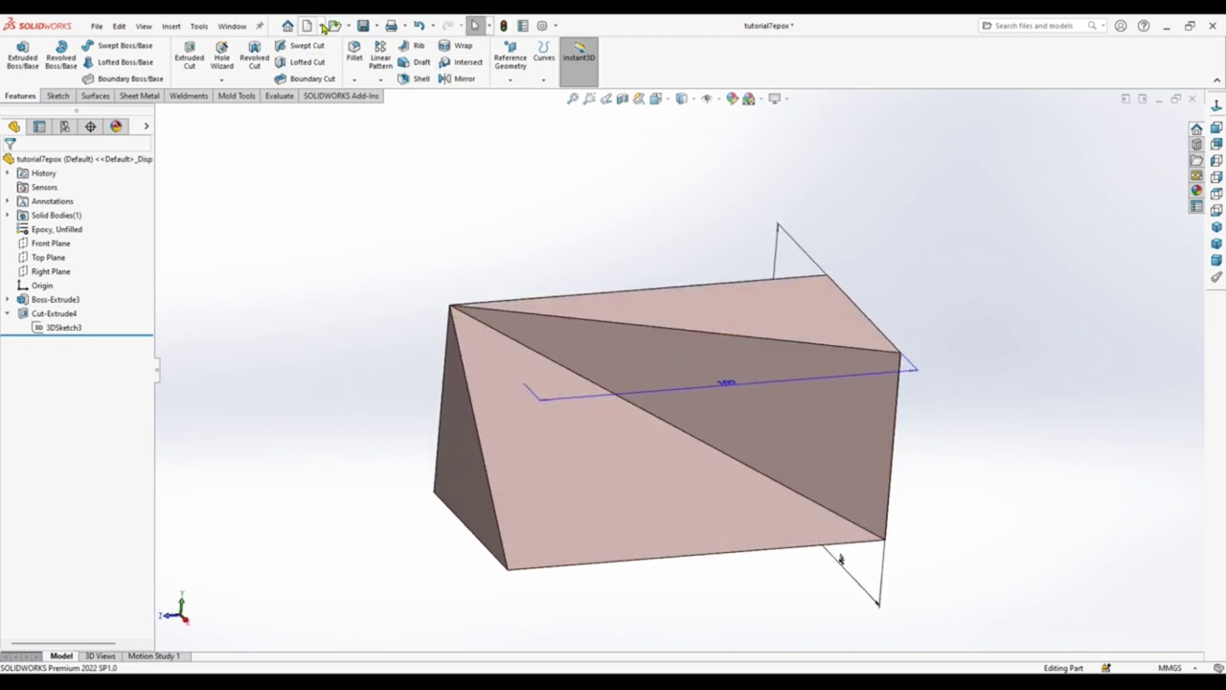
# Create a new Part document from the New dropdown
pyautogui.click(322, 28)
pyautogui.click(322, 43)
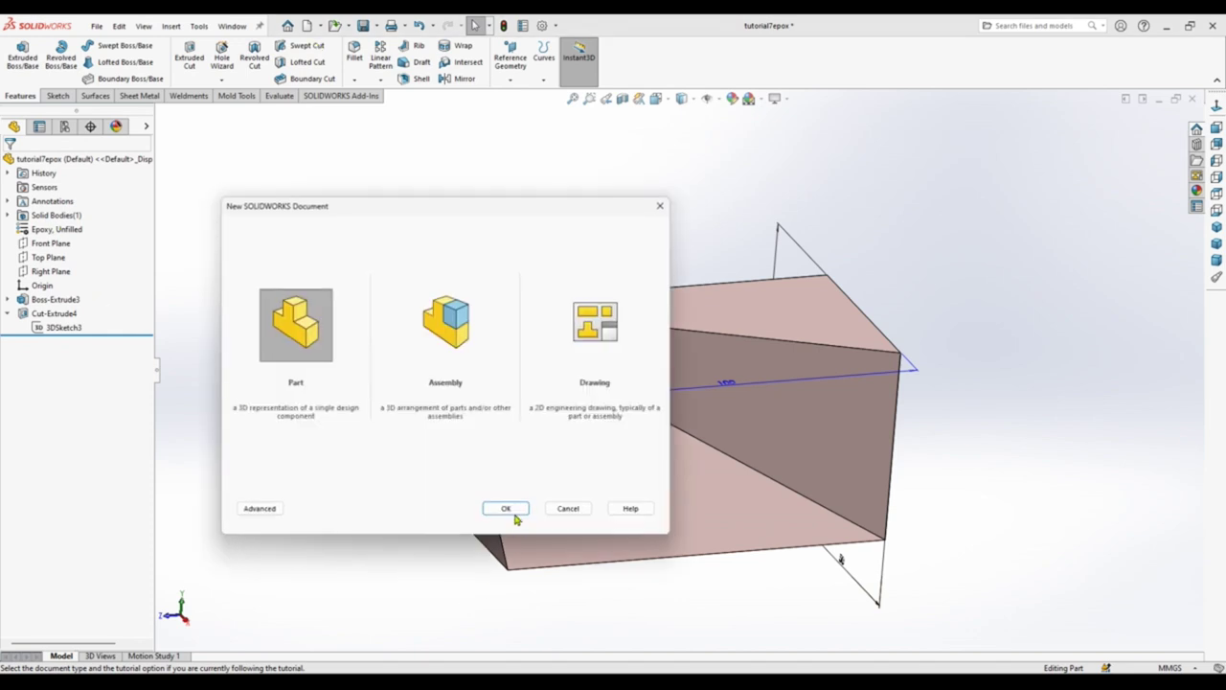
pyautogui.click(514, 510)
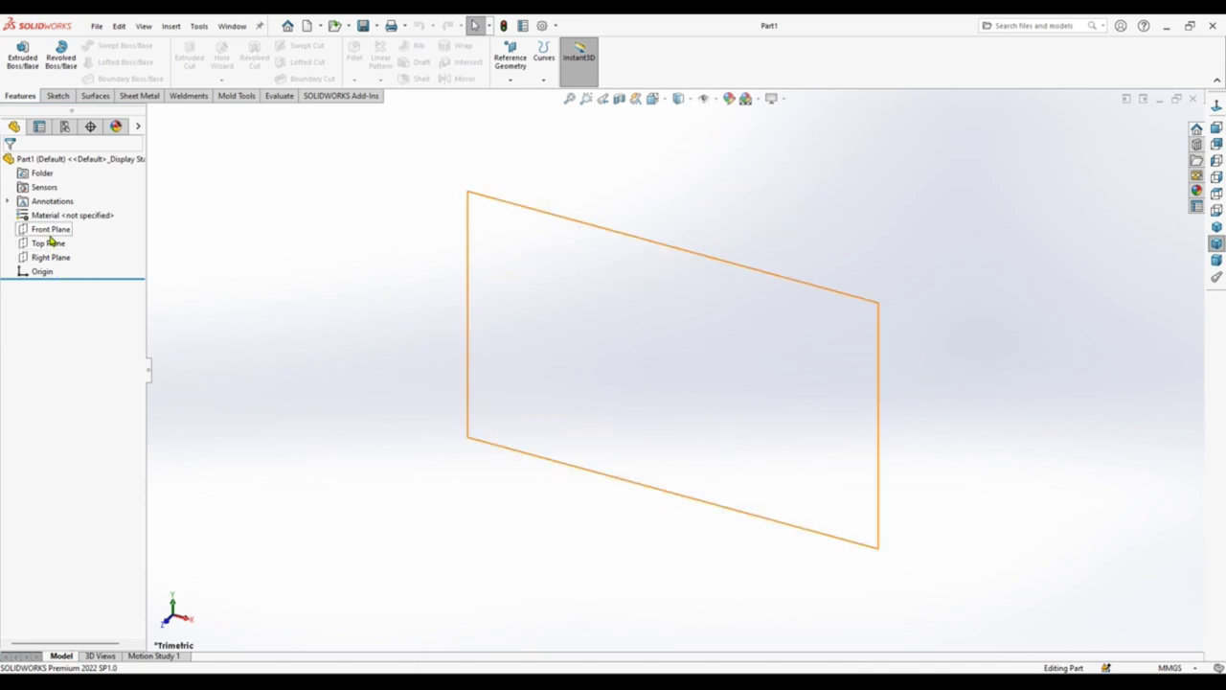
# Sketch a center rectangle on the Front Plane, centred on the origin
pyautogui.click(49, 231)
pyautogui.click(63, 218)
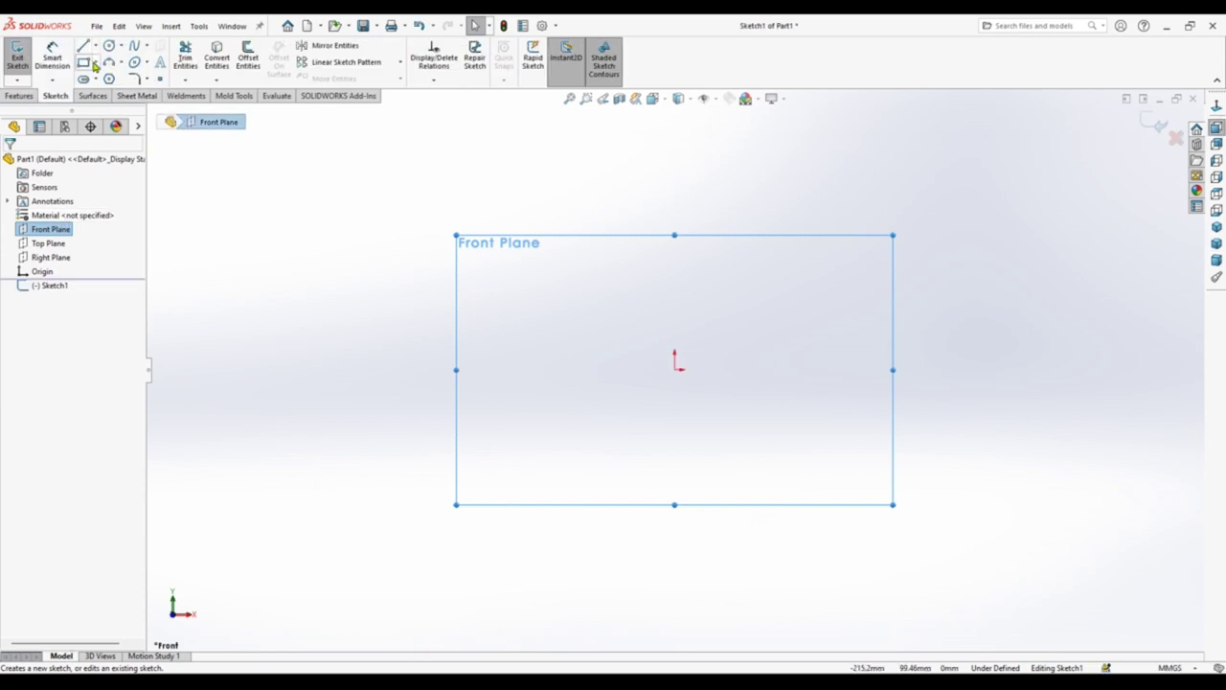
pyautogui.click(94, 63)
pyautogui.click(122, 93)
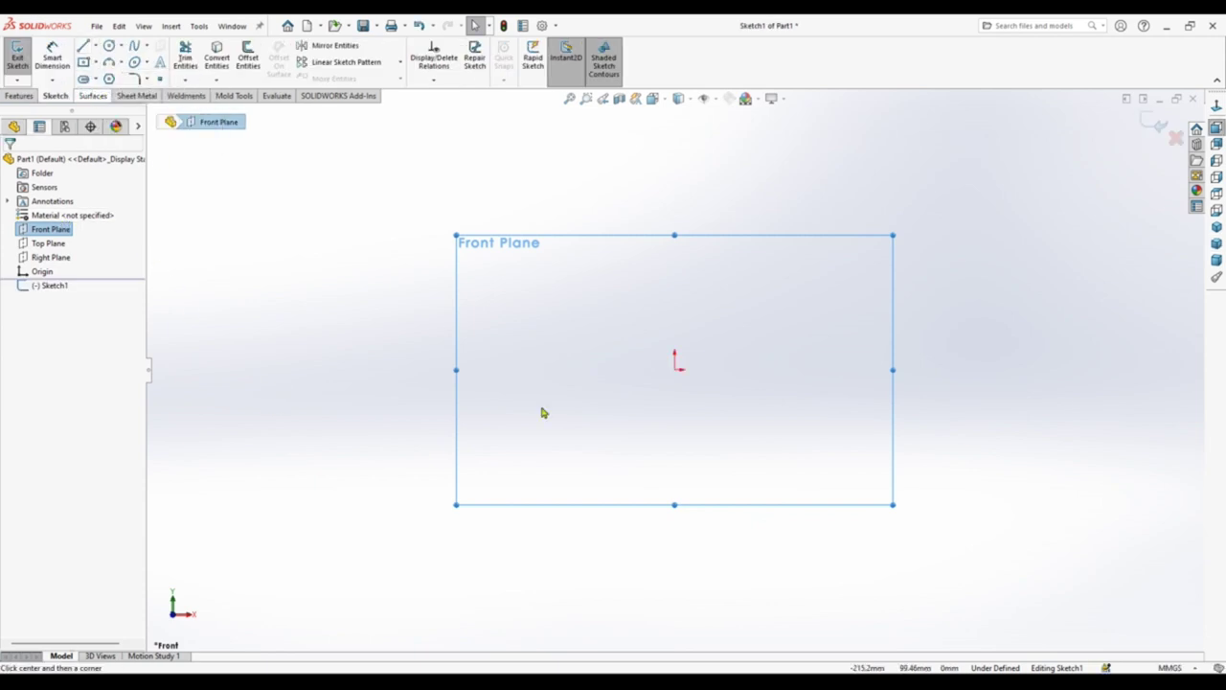
pyautogui.click(674, 370)
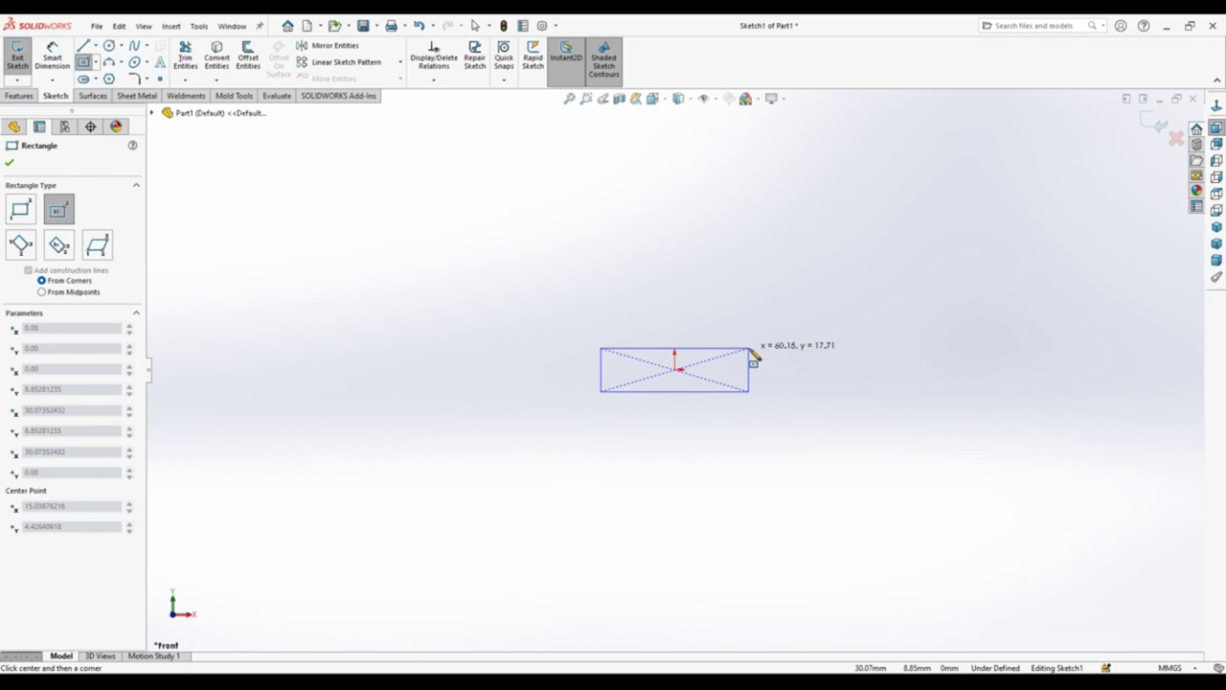
pyautogui.click(797, 265)
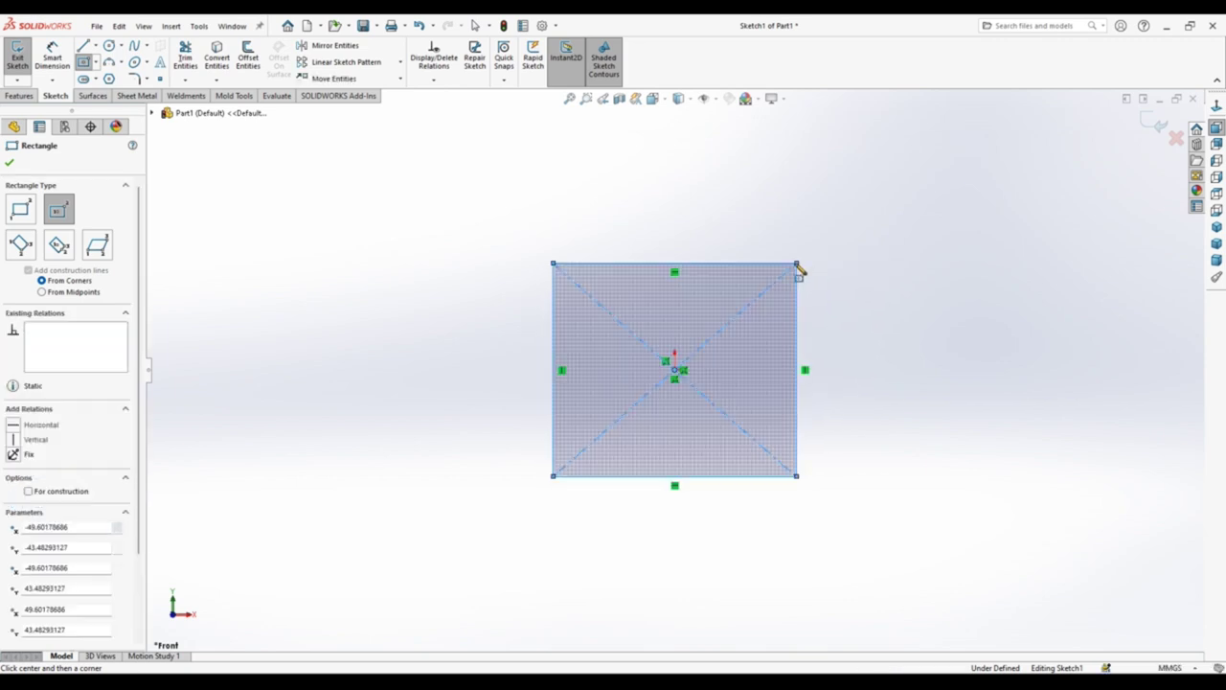
# Dimension the rectangle's top edge to 50 mm
pyautogui.moveTo(452, 205); pyautogui.dragTo(468, 188, button='right')
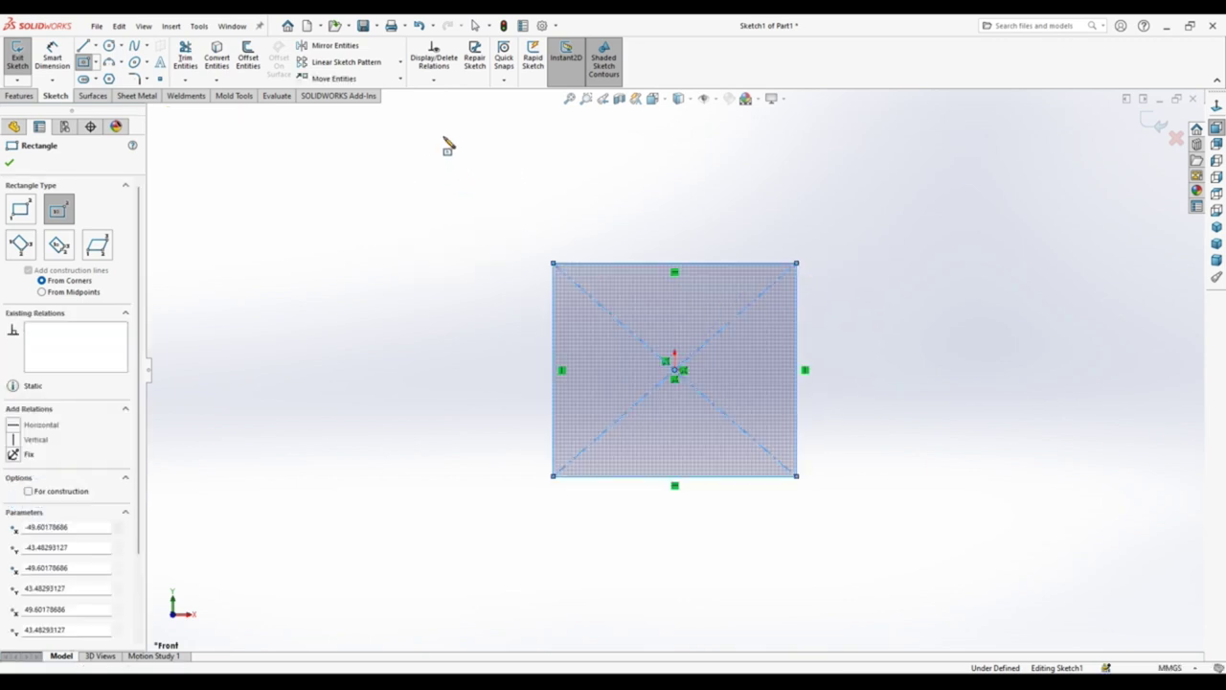
pyautogui.click(593, 267)
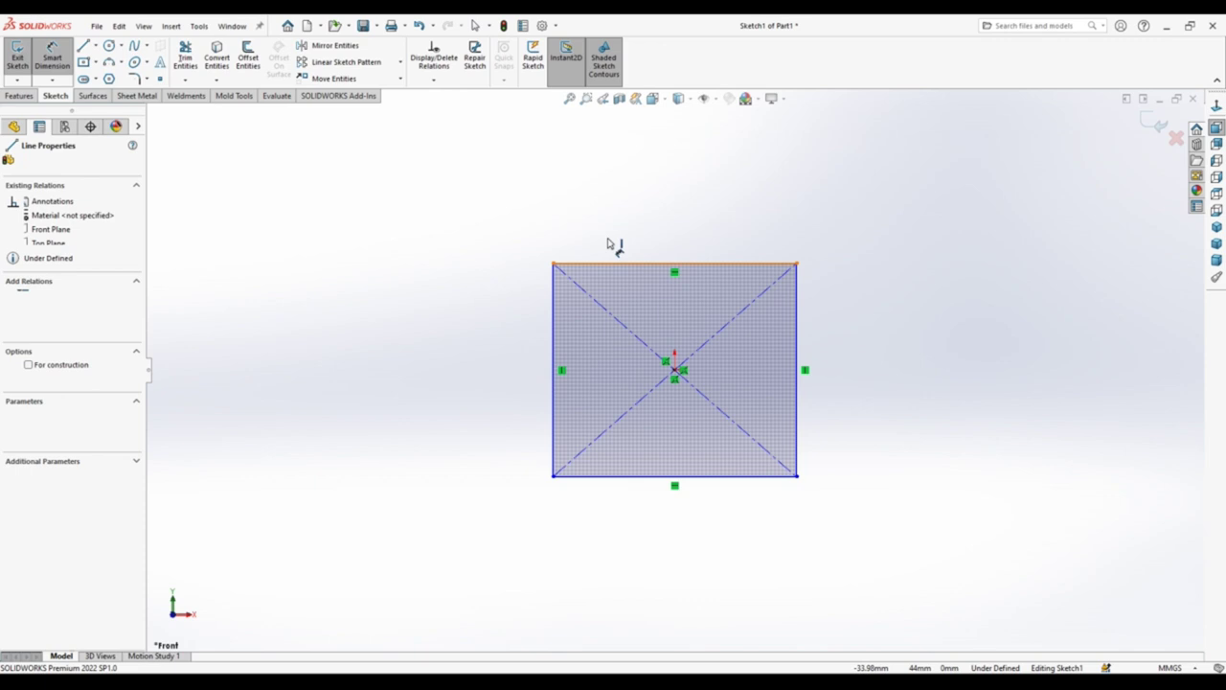
pyautogui.click(642, 239)
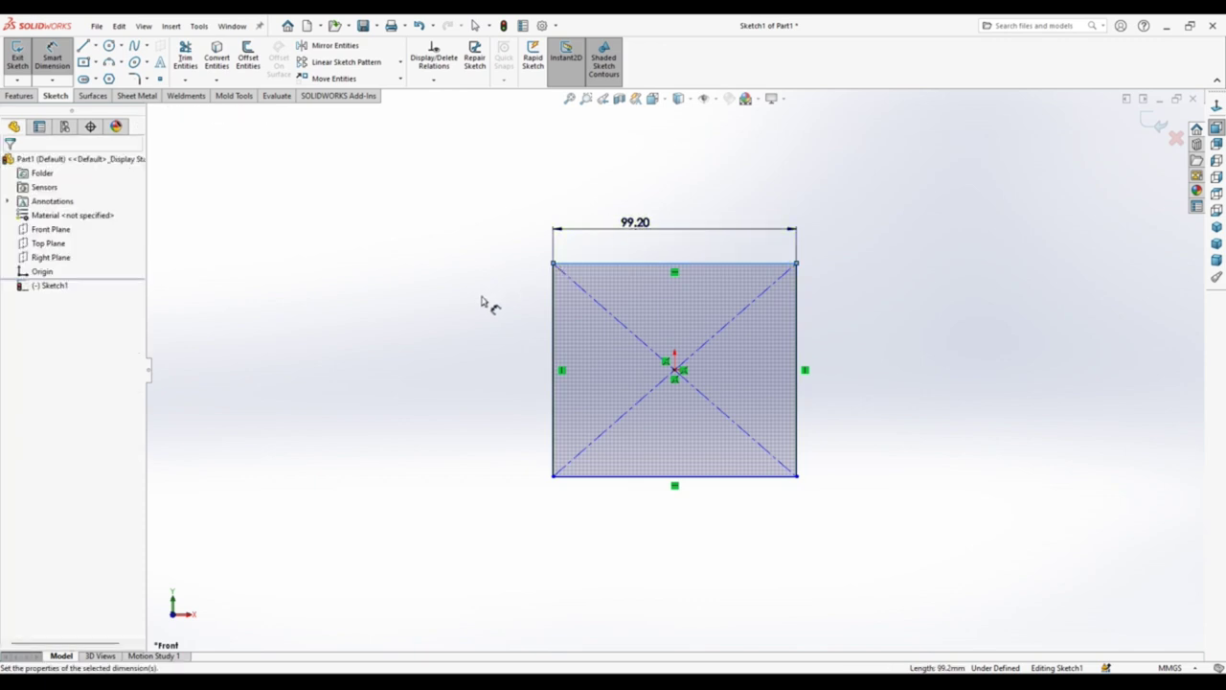
pyautogui.write('500')
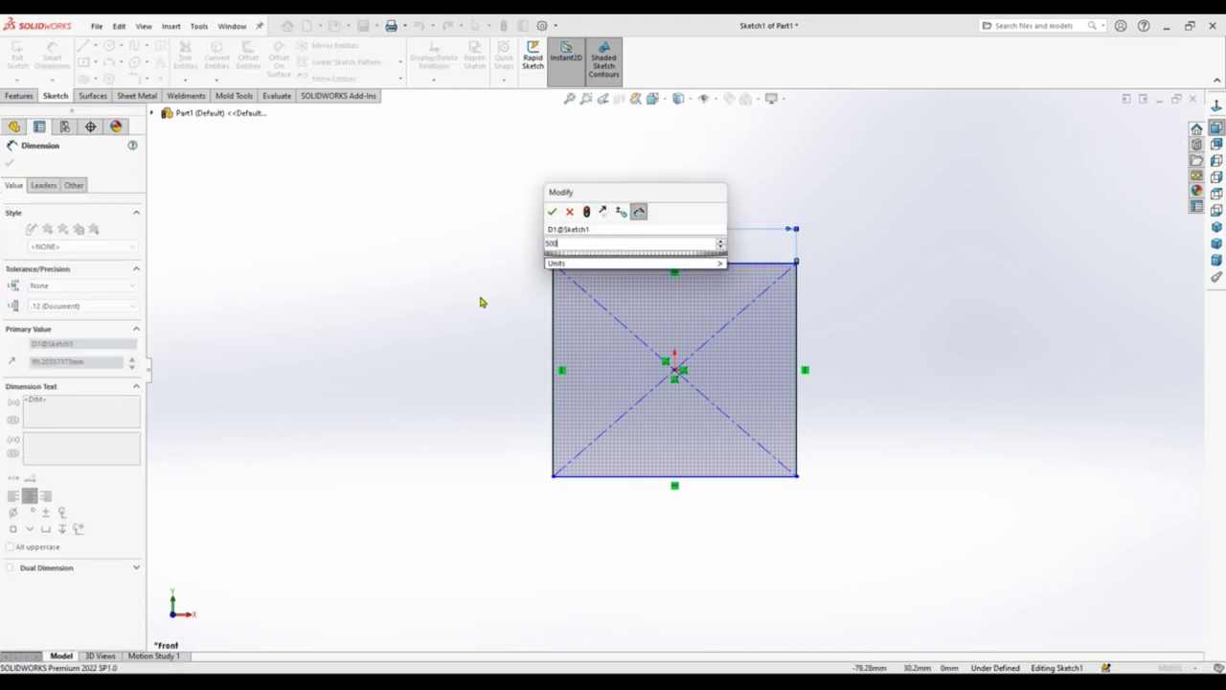
pyautogui.press('BackSpace')
pyautogui.press('Return')
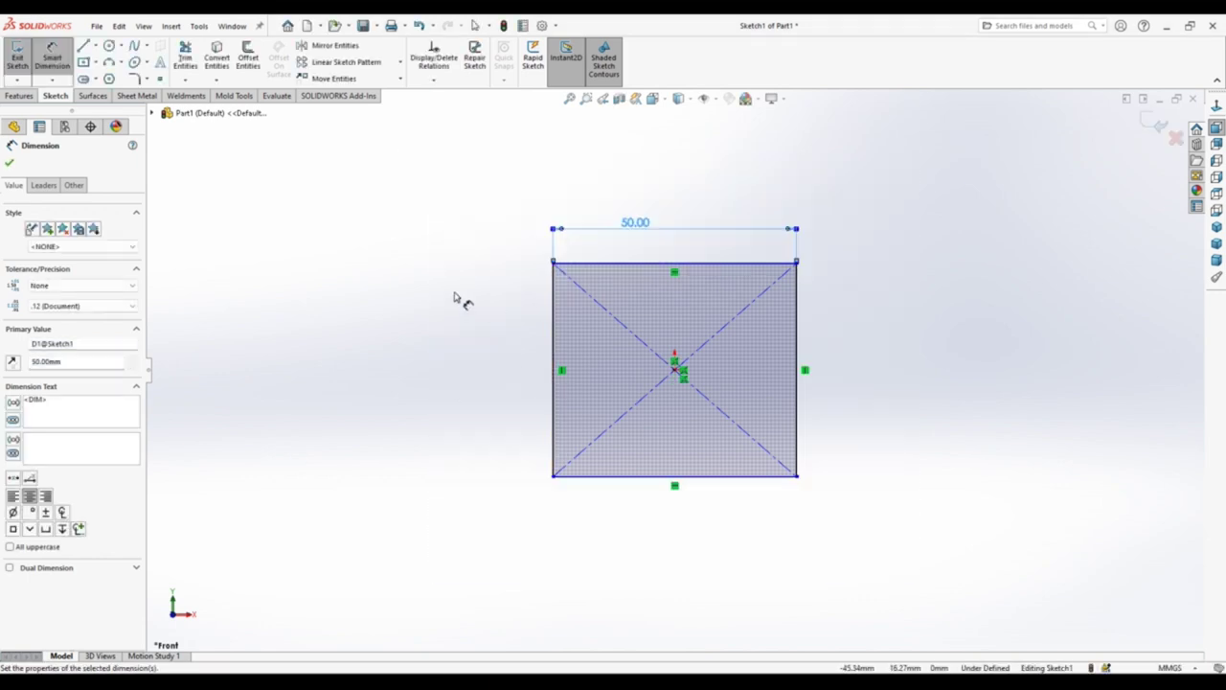
# Add an Equal relation between the top and left edges to make a square
pyautogui.moveTo(456, 298); pyautogui.dragTo(488, 239, button='right')
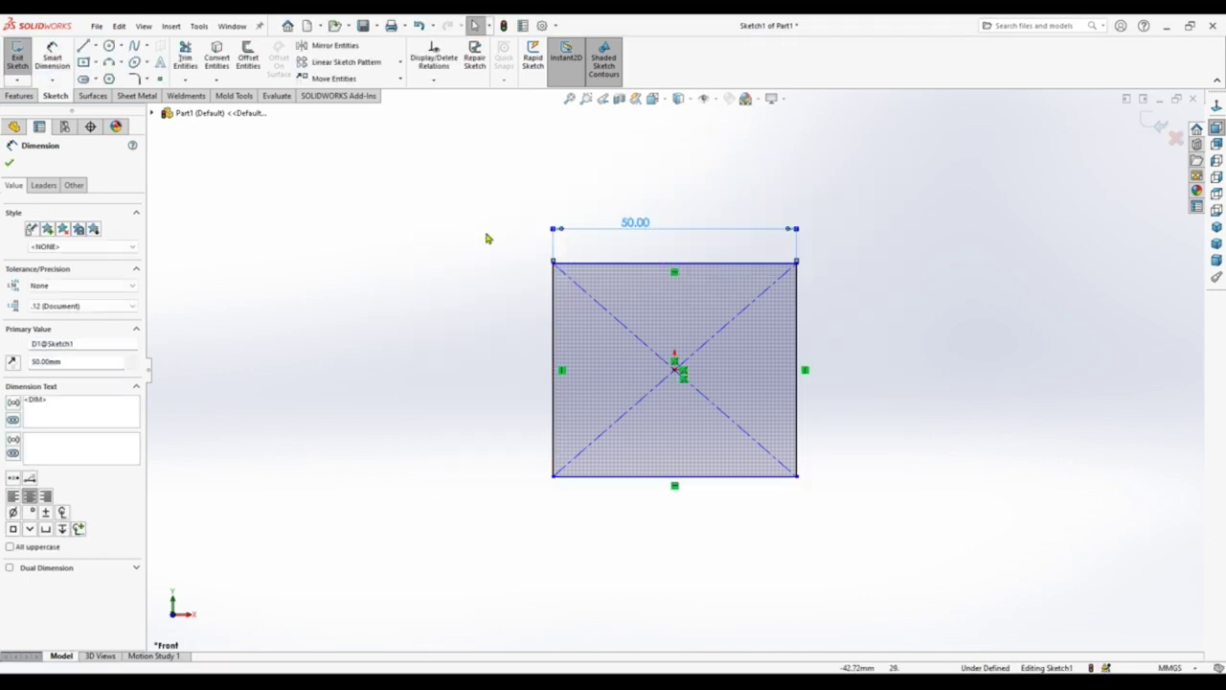
pyautogui.click(599, 271)
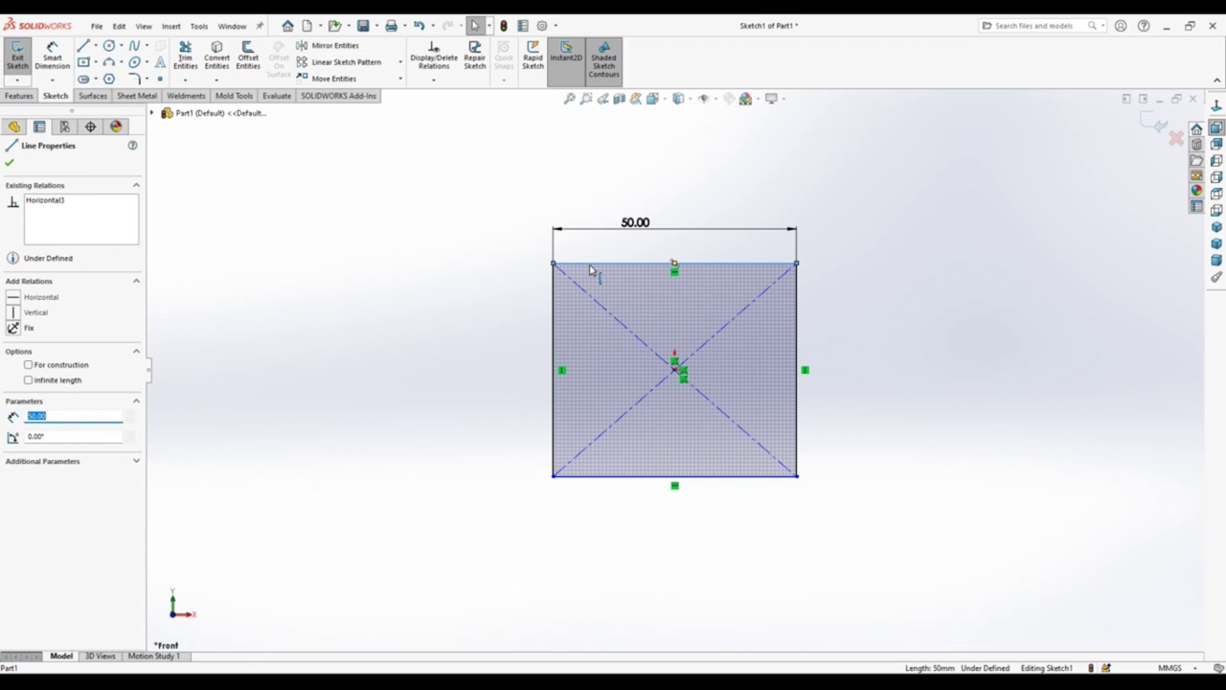
pyautogui.keyDown('ctrl'); pyautogui.click(553, 298); pyautogui.keyUp('ctrl')
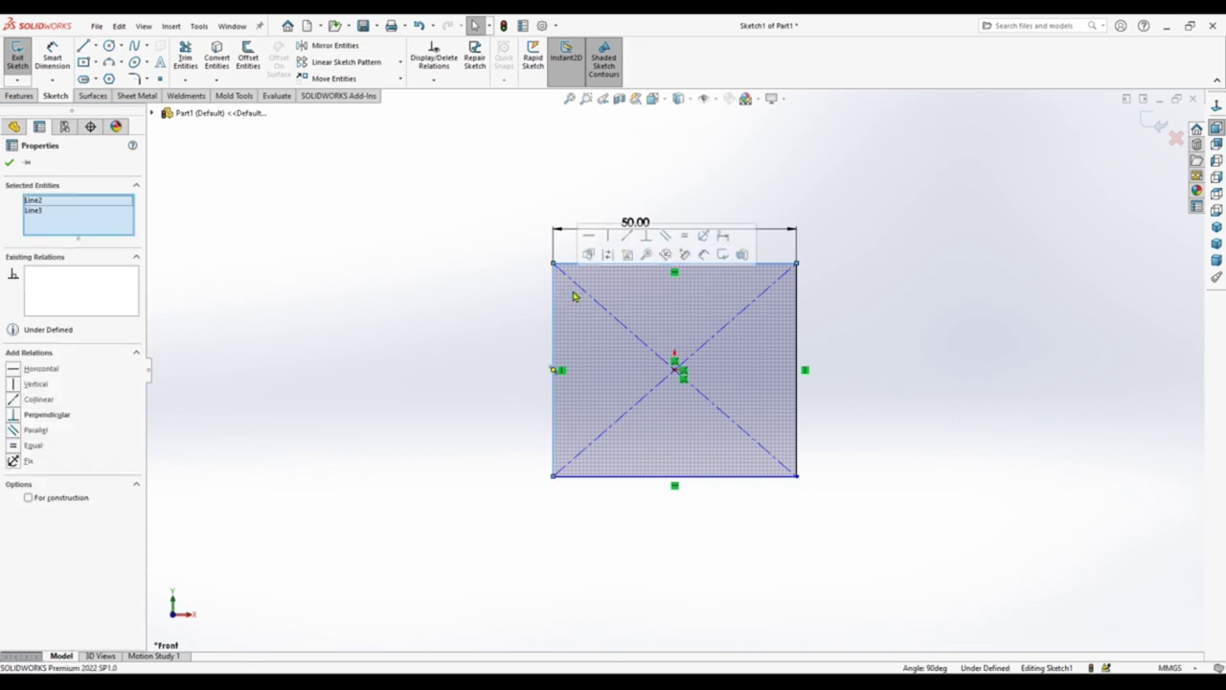
pyautogui.click(684, 236)
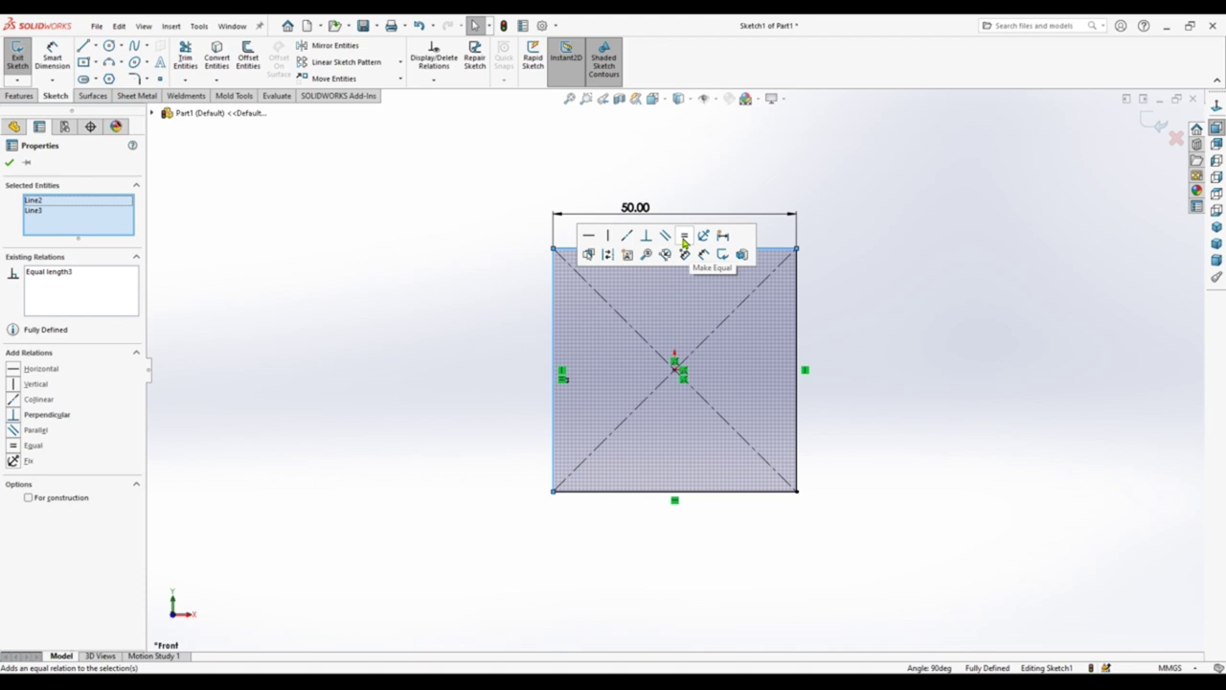
pyautogui.click(227, 205)
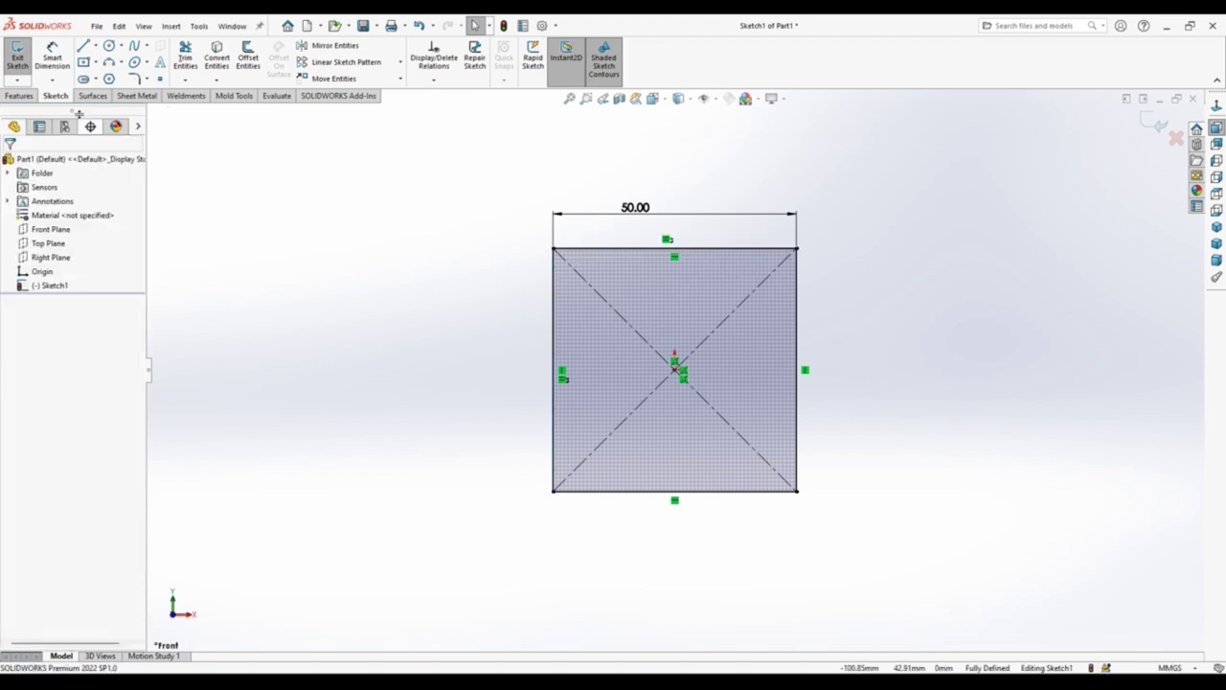
# Extrude the square 100 mm Blind to create Boss-Extrude1
pyautogui.click(21, 98)
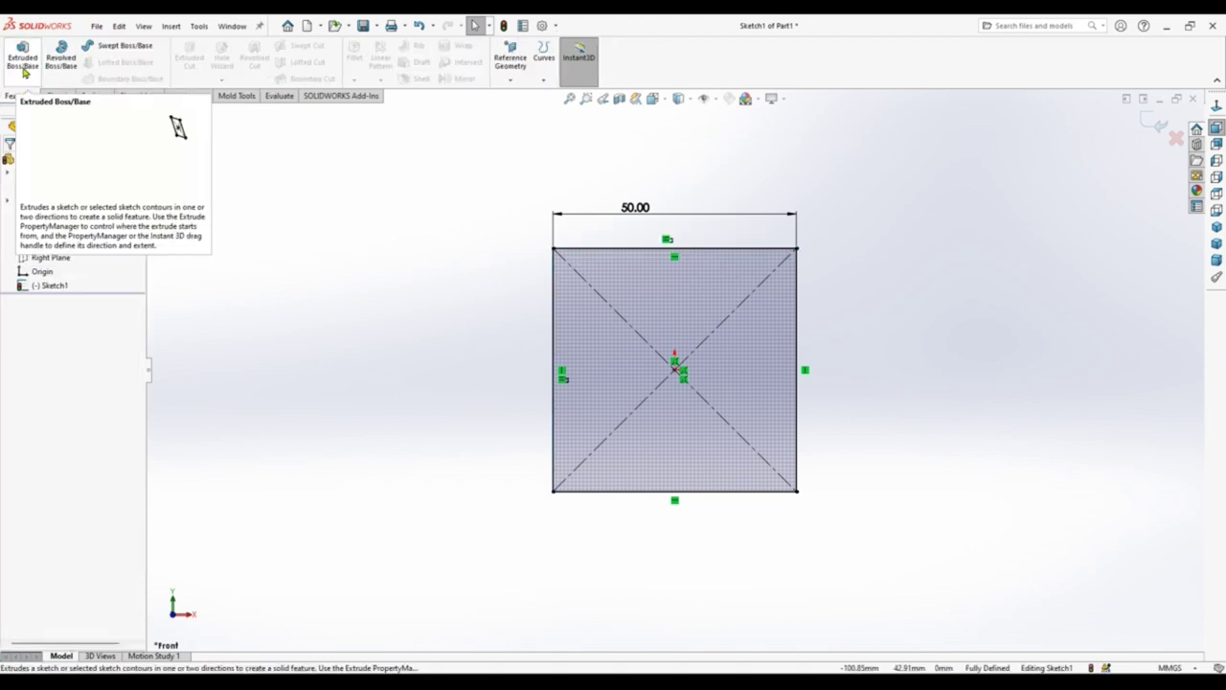
pyautogui.click(24, 67)
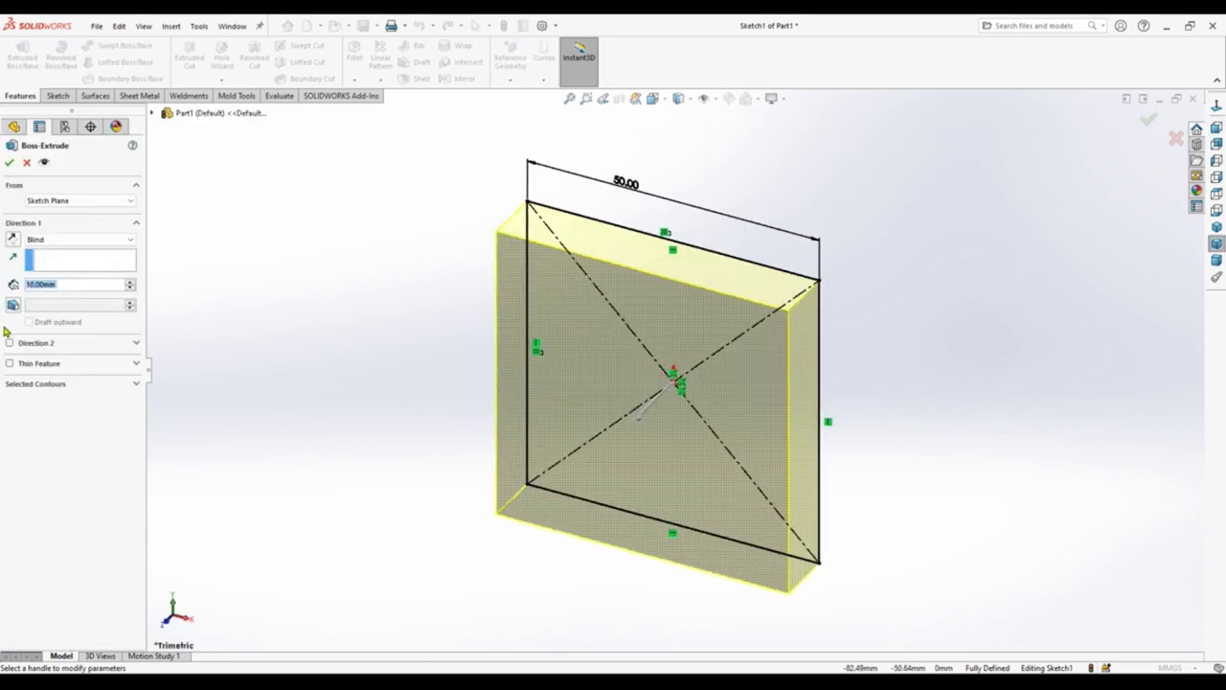
pyautogui.write('100')
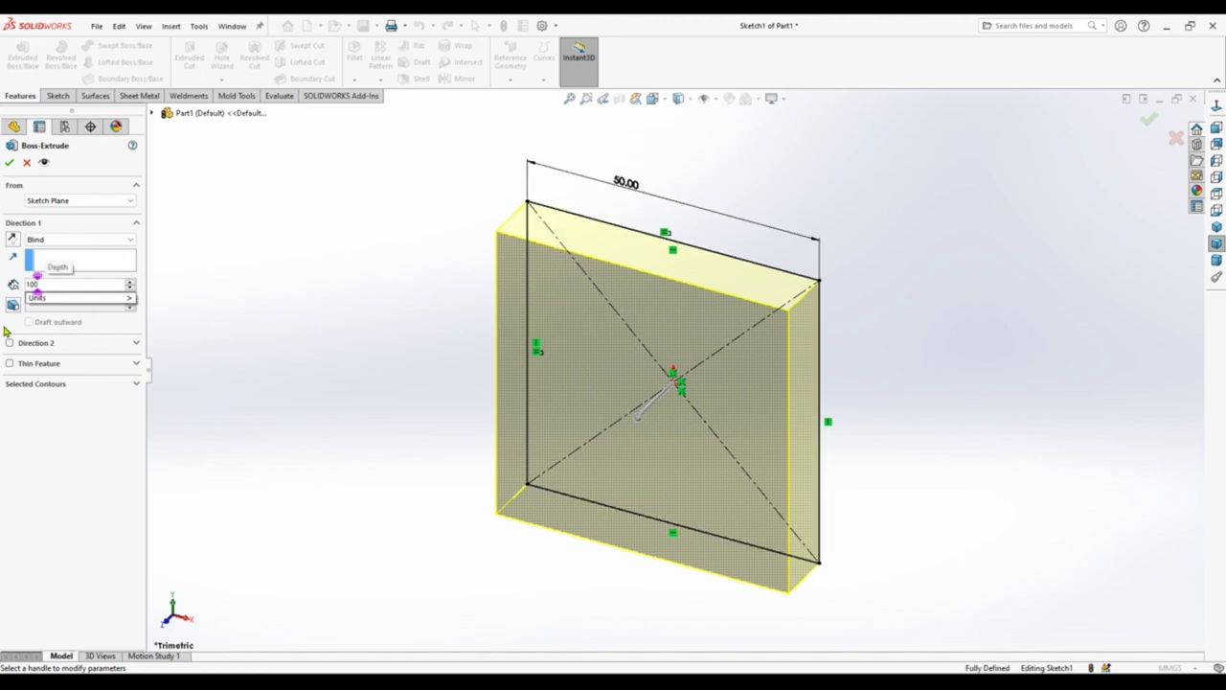
pyautogui.press('Return')
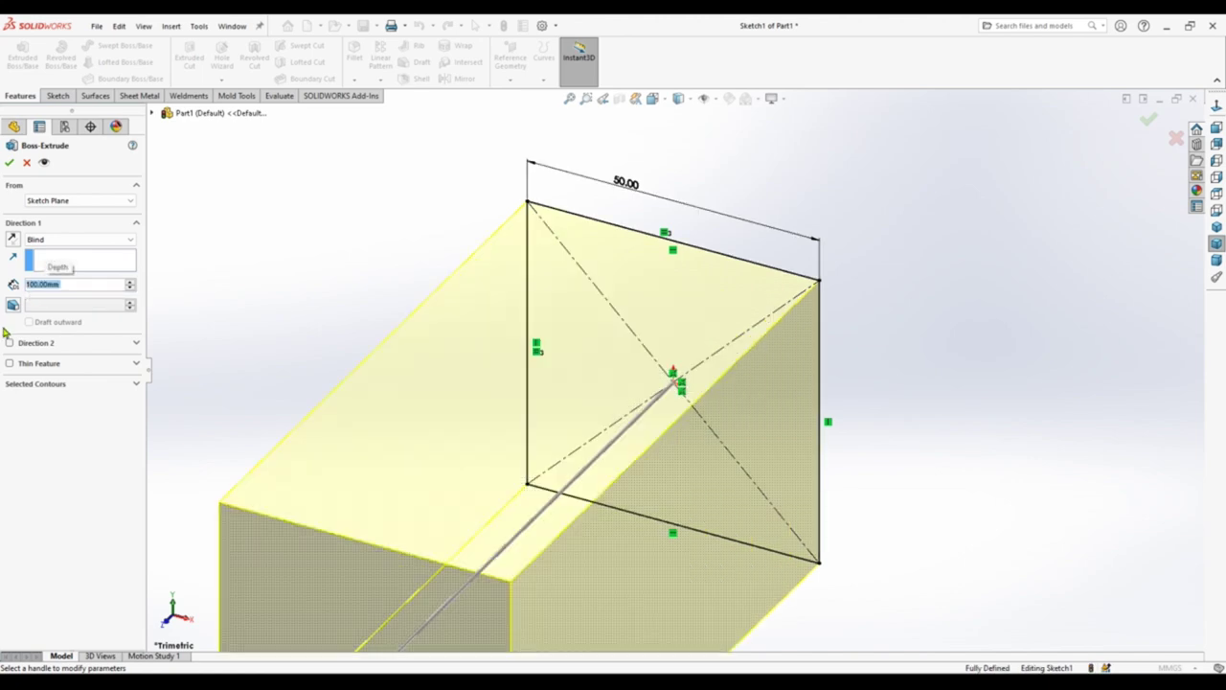
pyautogui.press('f')
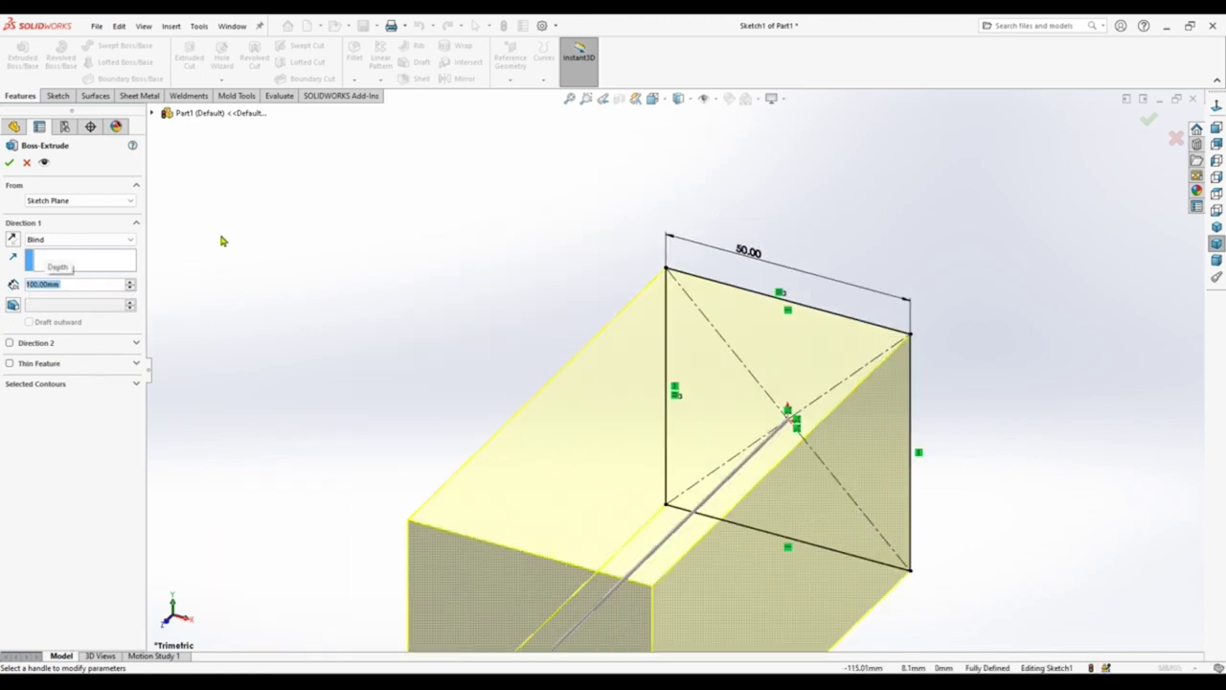
pyautogui.click(11, 165)
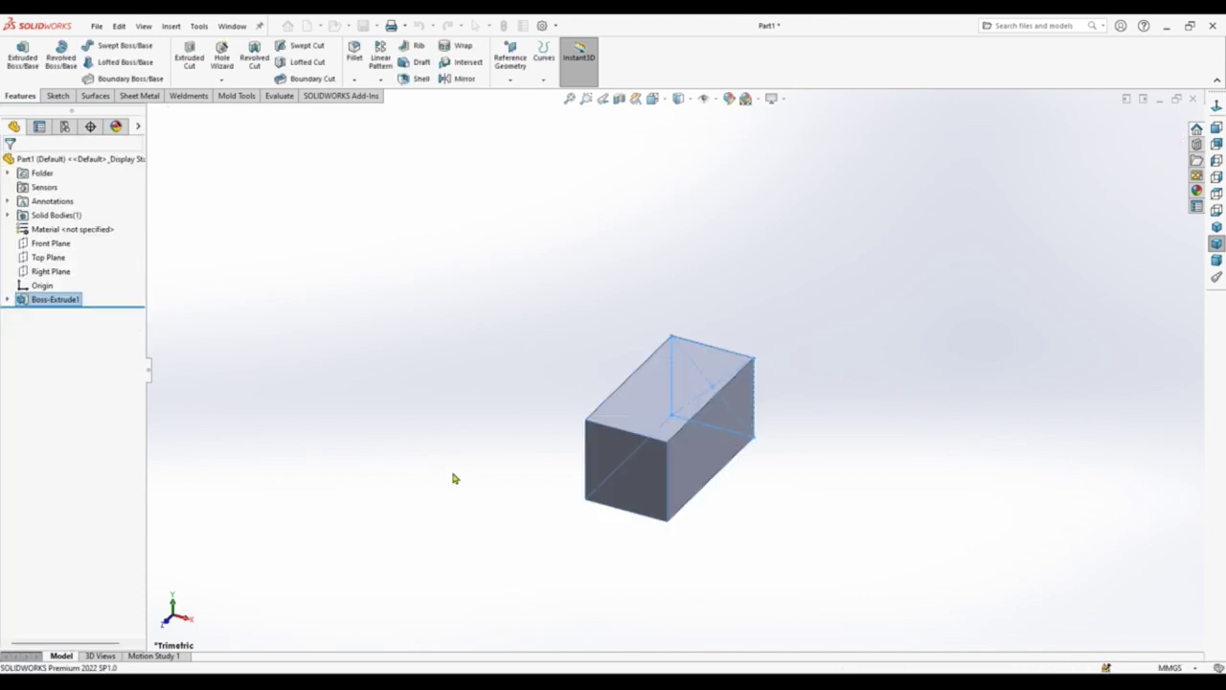
# Deselect the box, orbit around it, and switch to a close trimetric view
pyautogui.click(488, 486)
pyautogui.moveTo(587, 528); pyautogui.dragTo(549, 561, button='middle')
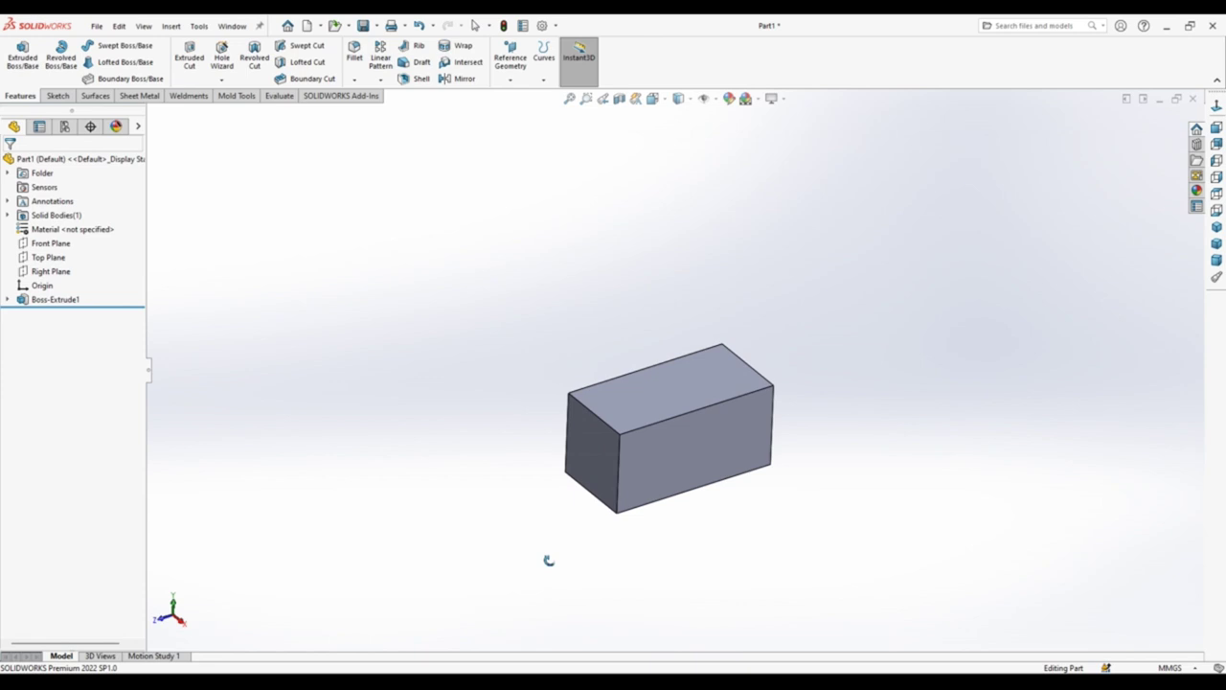
pyautogui.moveTo(421, 390); pyautogui.dragTo(457, 351, button='right')
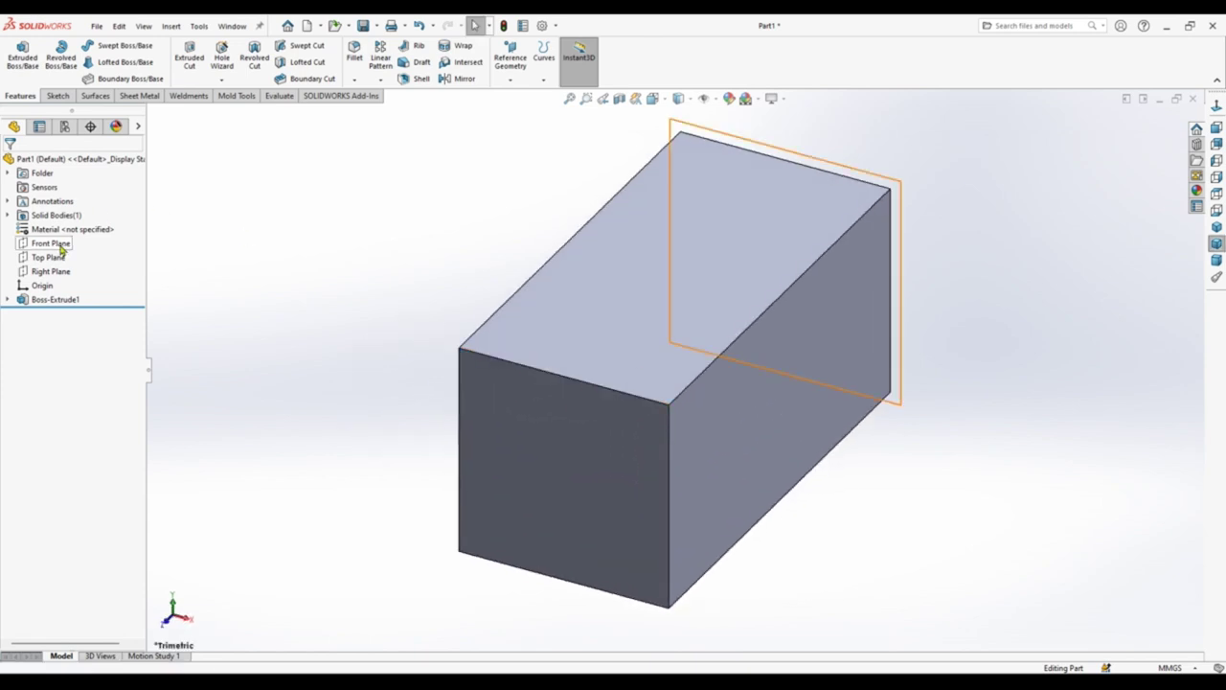
# Start a new 3D sketch from the Sketch tab
pyautogui.click(60, 97)
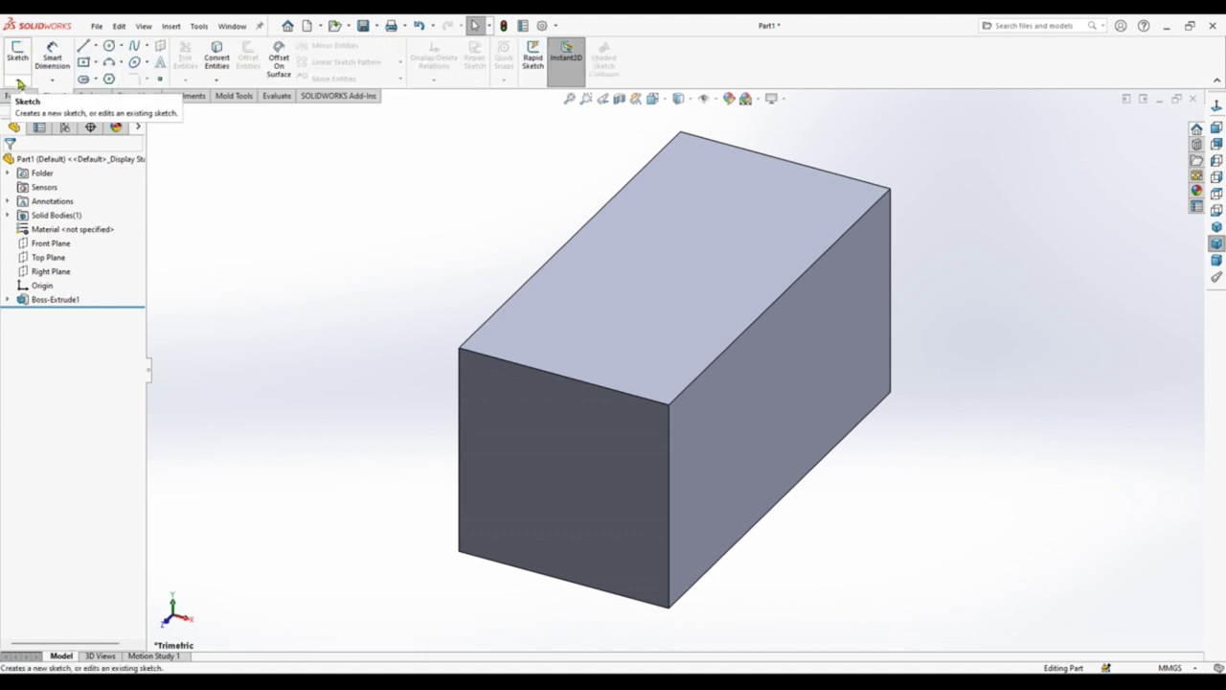
pyautogui.click(18, 80)
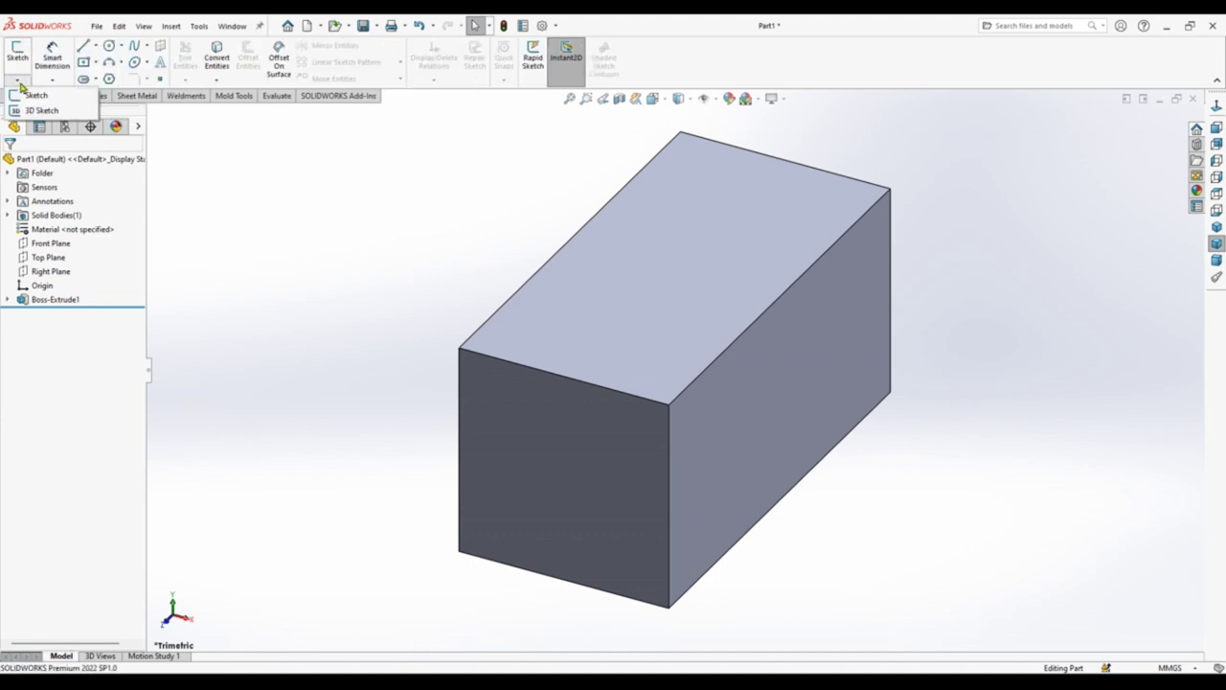
pyautogui.click(36, 111)
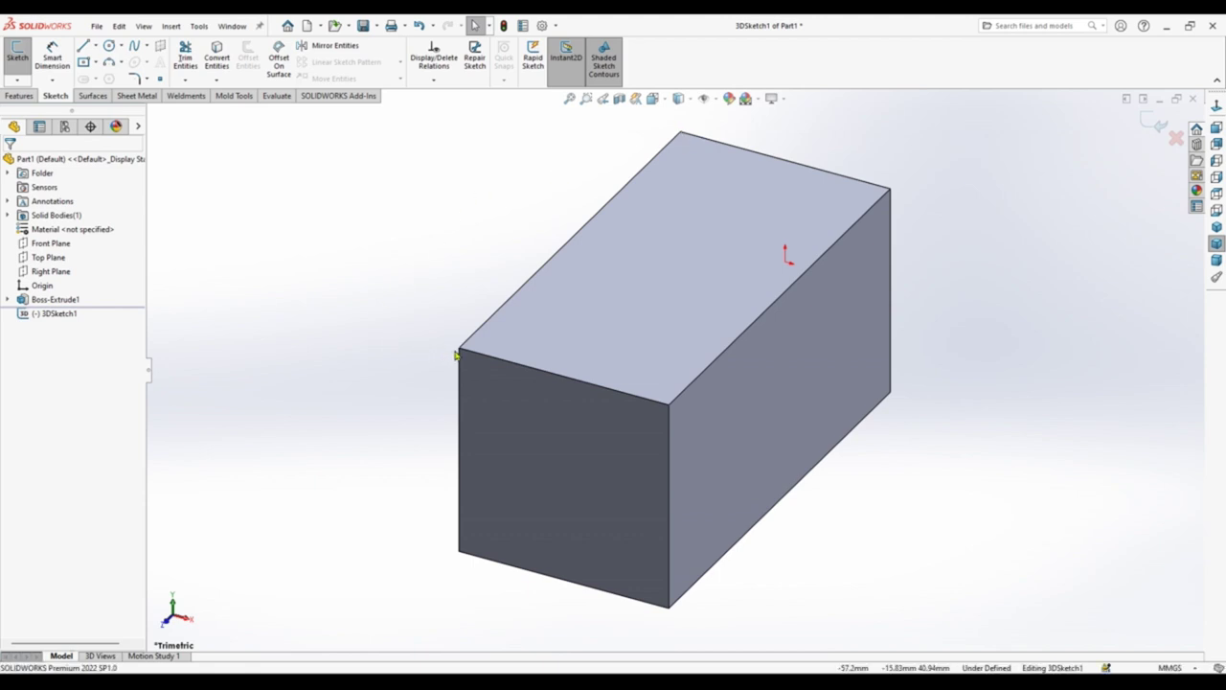
# Draw a closed triangle of lines joining three box corners, then view it isometrically
pyautogui.click(85, 50)
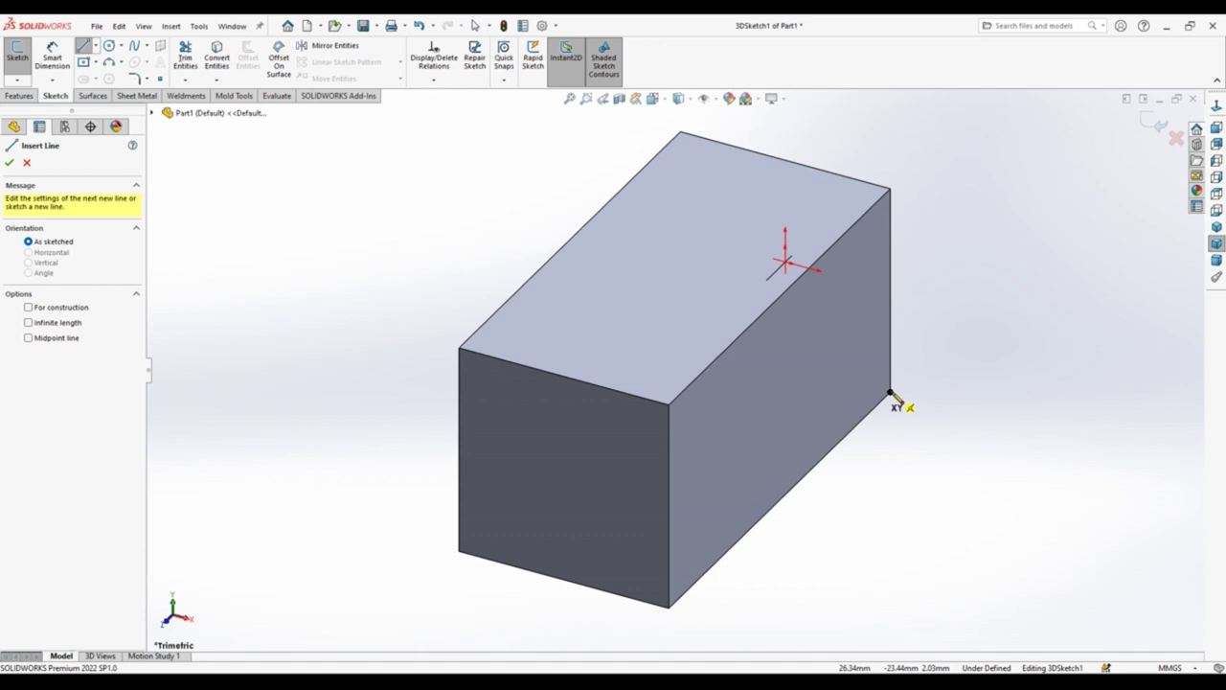
pyautogui.click(891, 395)
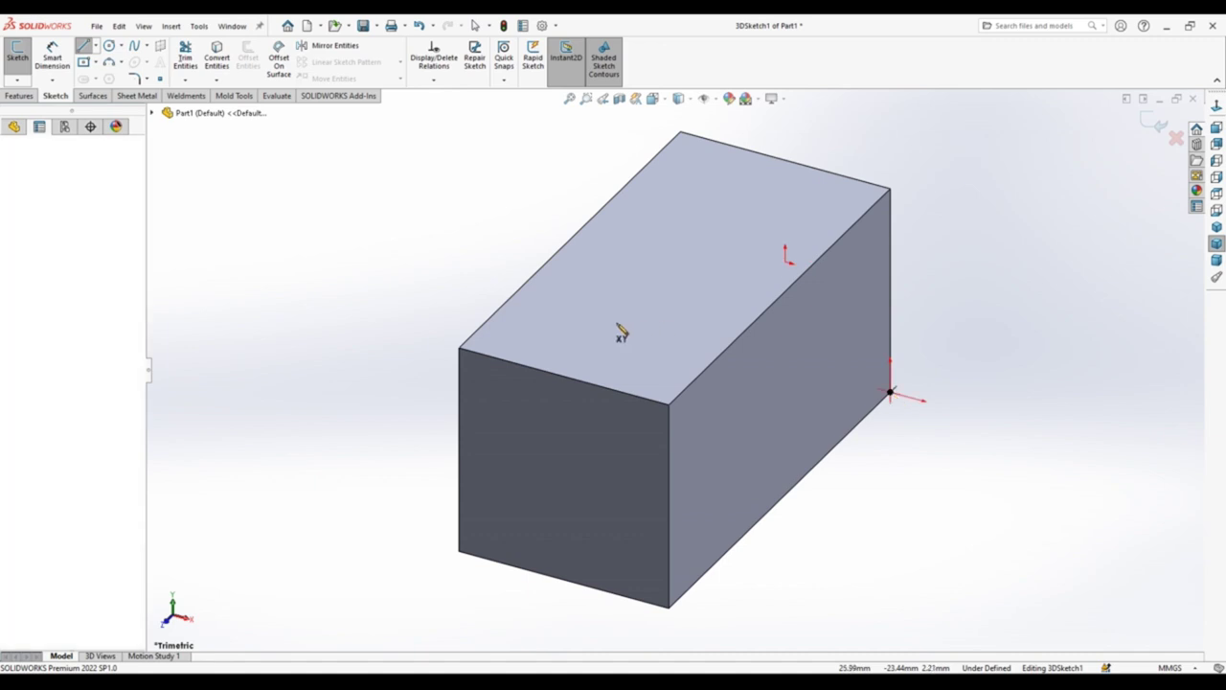
pyautogui.click(459, 348)
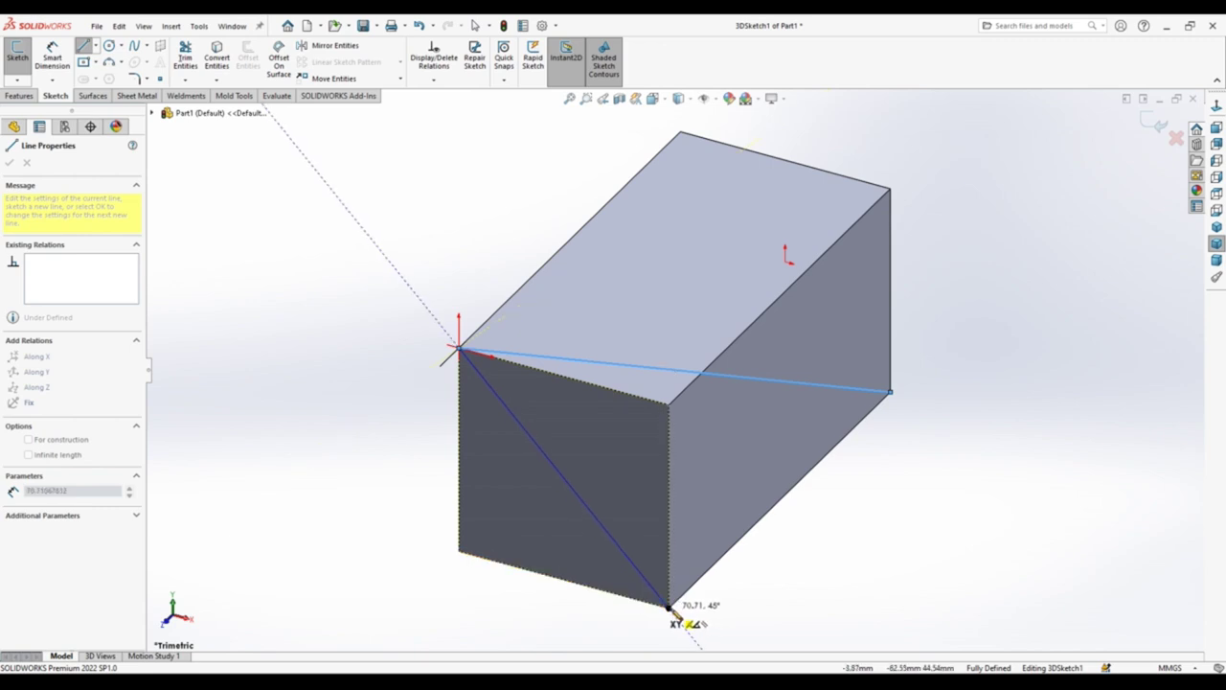
pyautogui.click(668, 608)
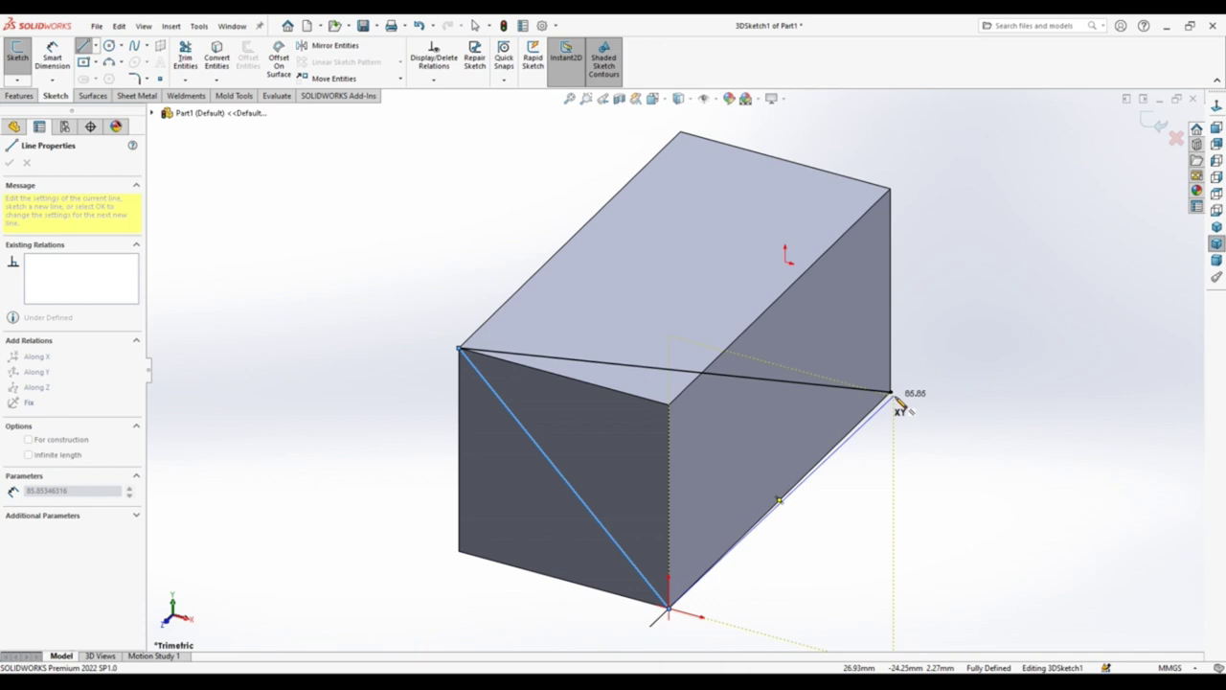
pyautogui.click(891, 394)
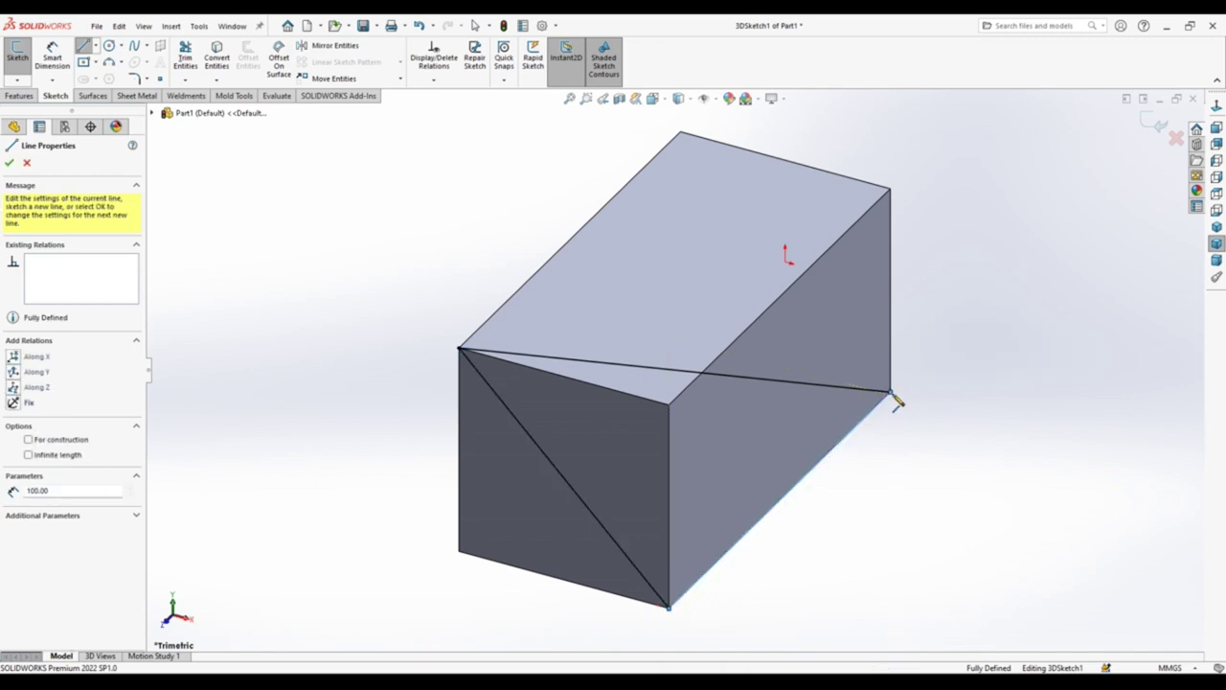
pyautogui.rightClick(896, 397)
pyautogui.click(913, 405)
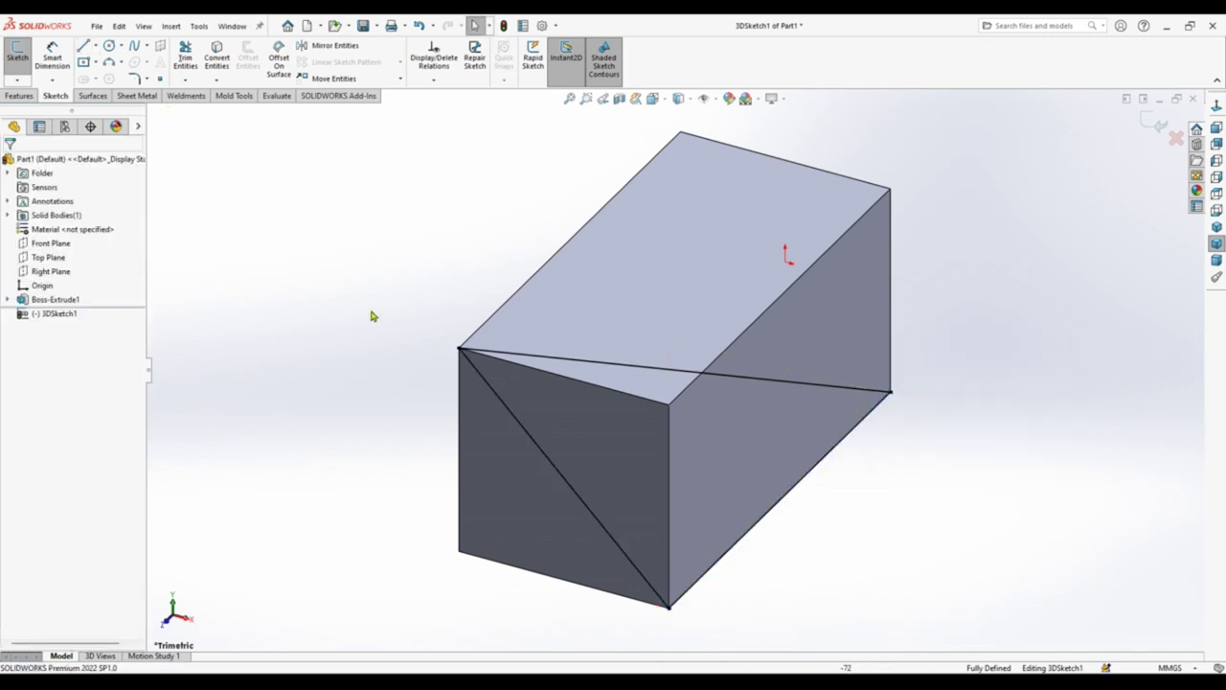
pyautogui.moveTo(366, 348); pyautogui.dragTo(329, 348, button='middle')
pyautogui.moveTo(305, 309); pyautogui.dragTo(327, 296, button='right')
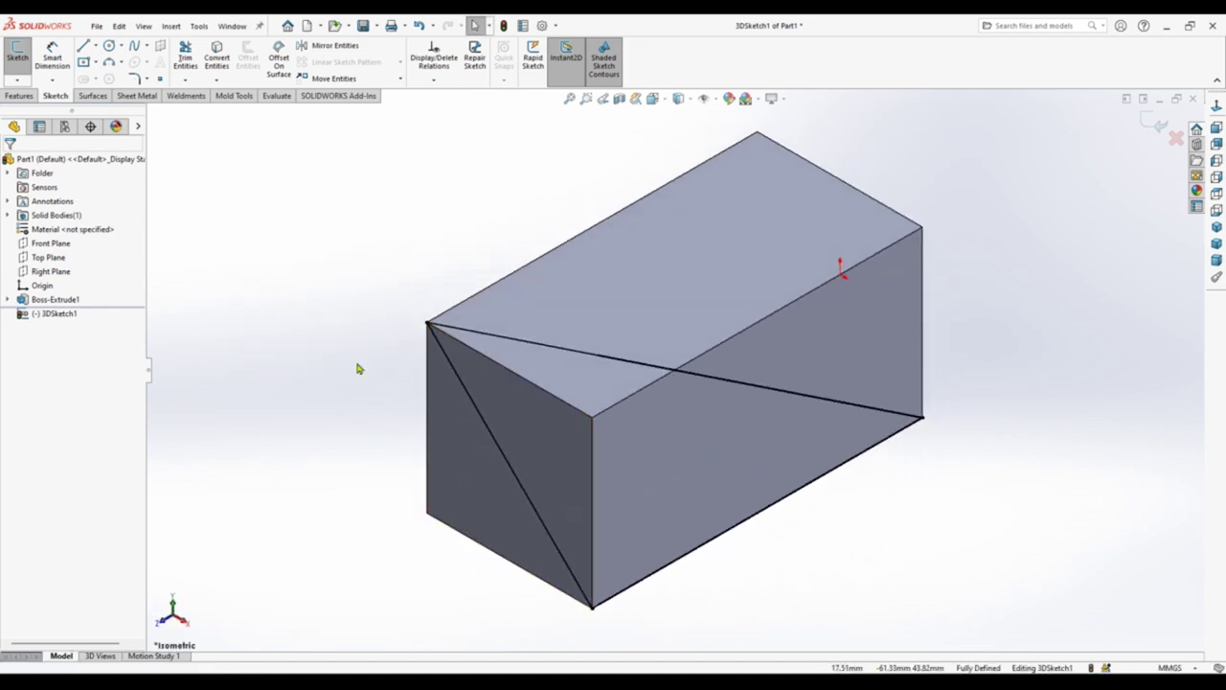
# Extruded-cut the triangle Through All, directed along the block's vertical edge
pyautogui.click(21, 97)
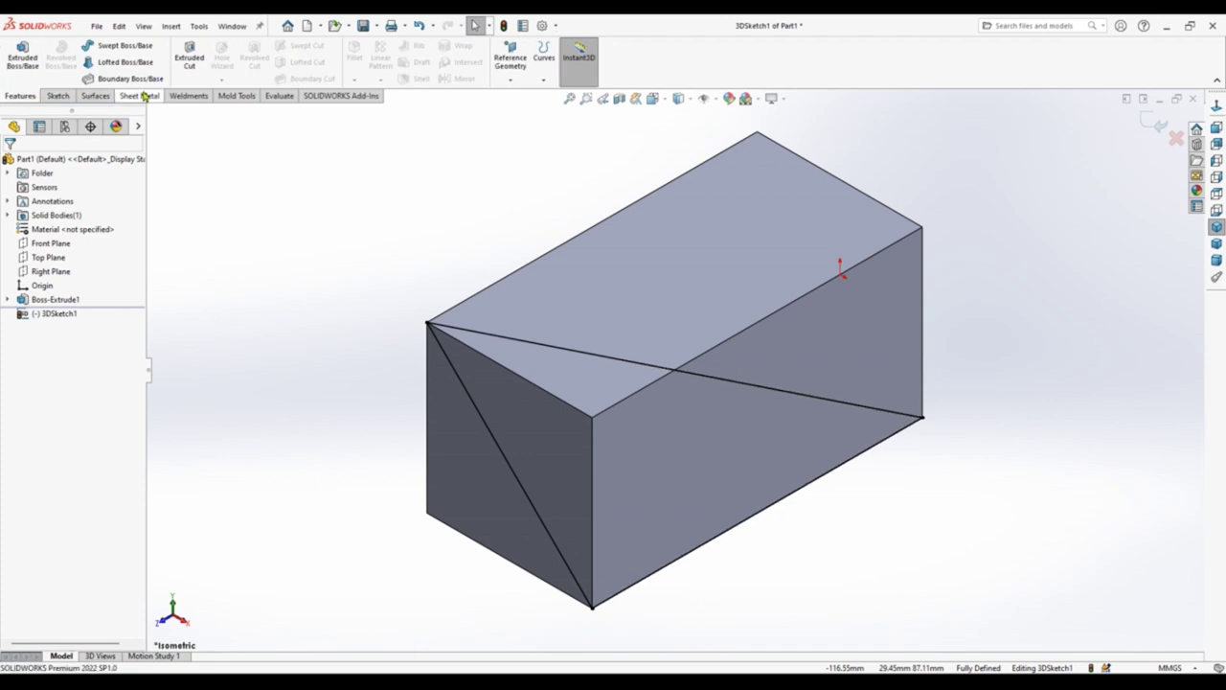
pyautogui.click(189, 62)
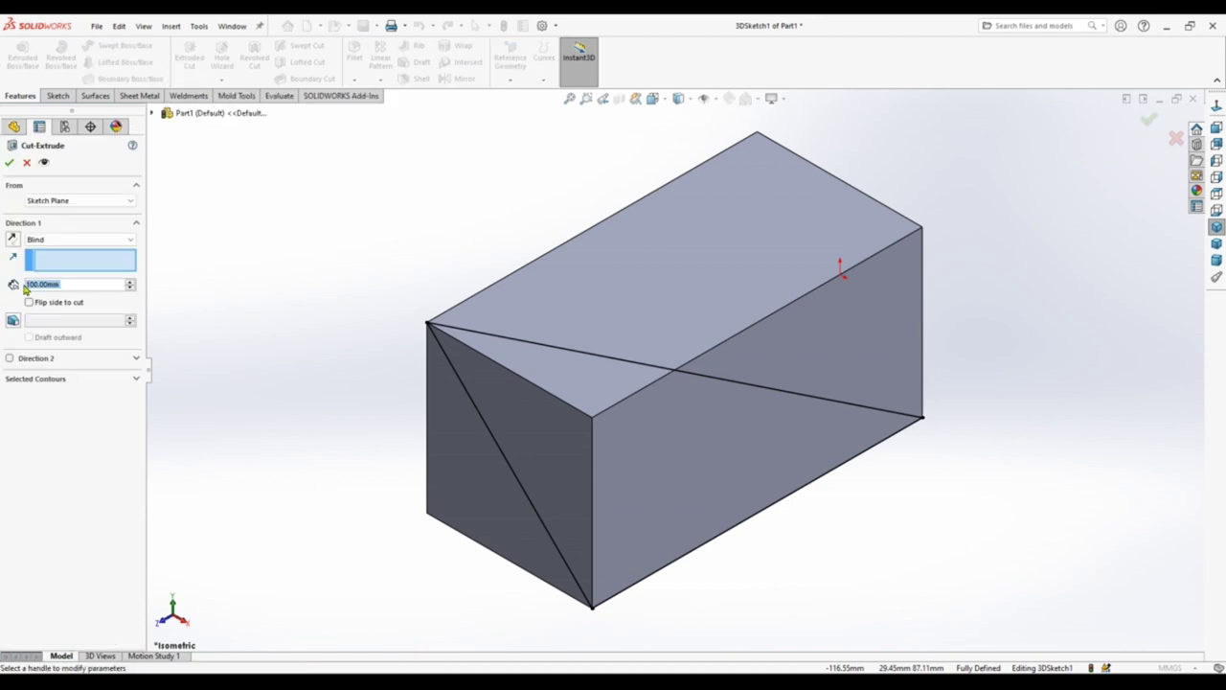
pyautogui.click(74, 242)
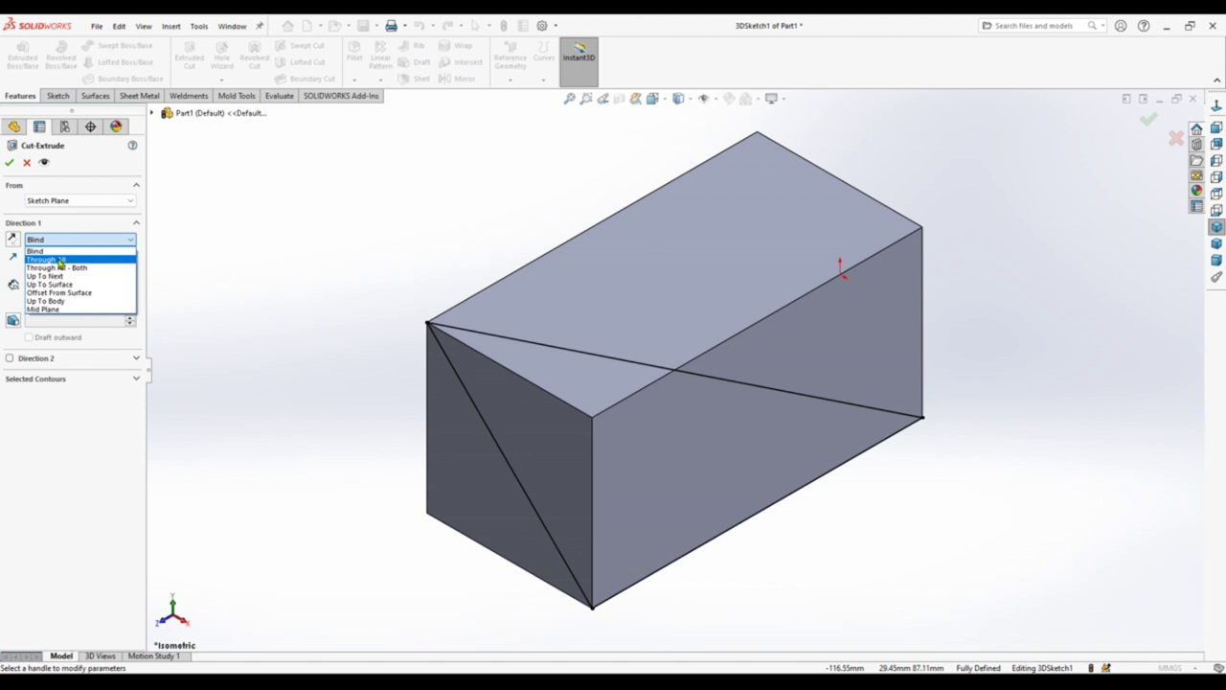
pyautogui.click(61, 259)
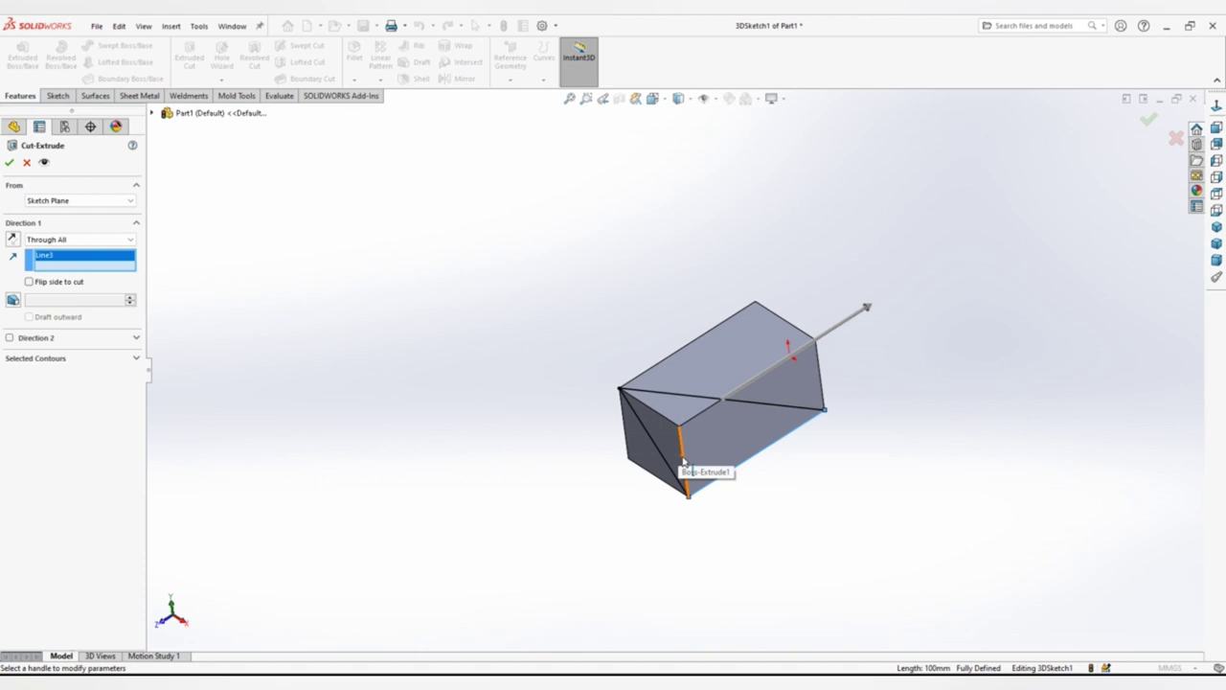
pyautogui.click(682, 461)
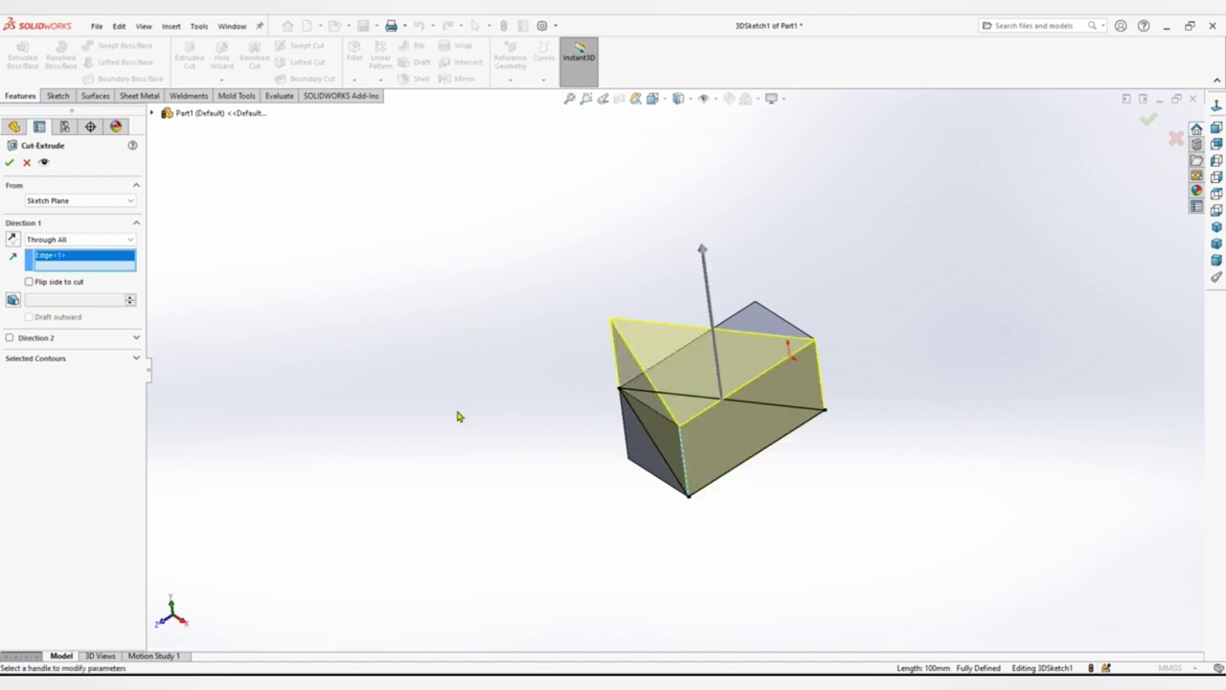
pyautogui.moveTo(458, 416); pyautogui.dragTo(425, 374, button='middle')
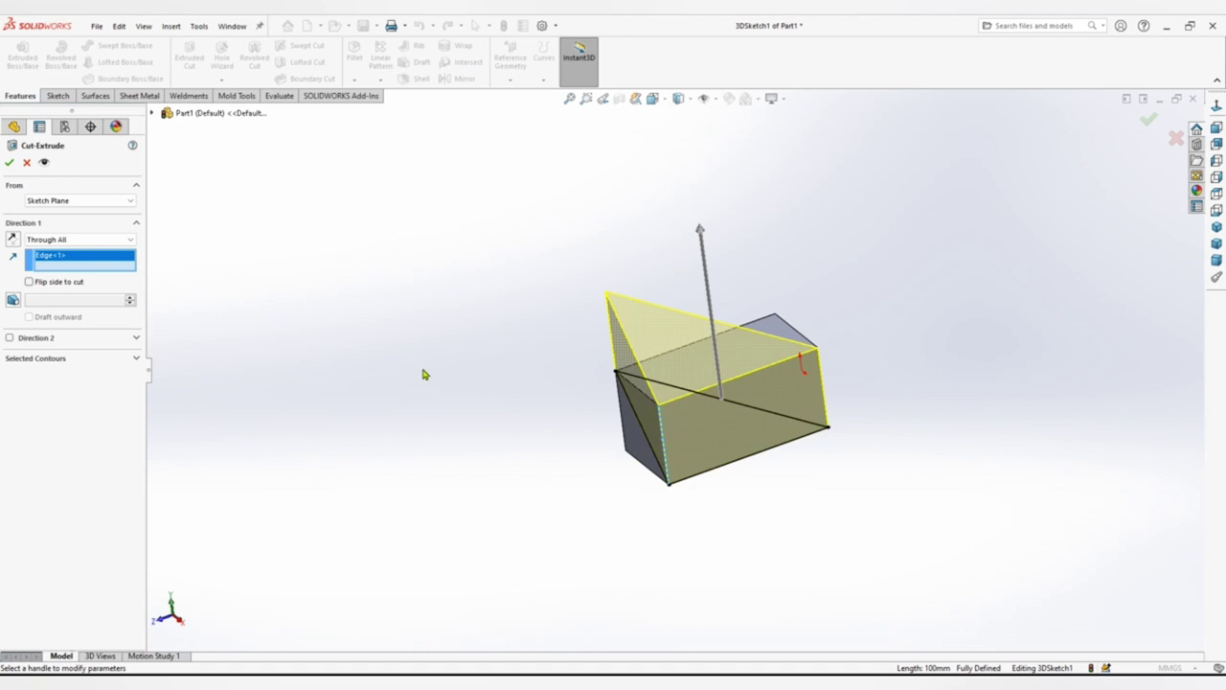
pyautogui.click(11, 165)
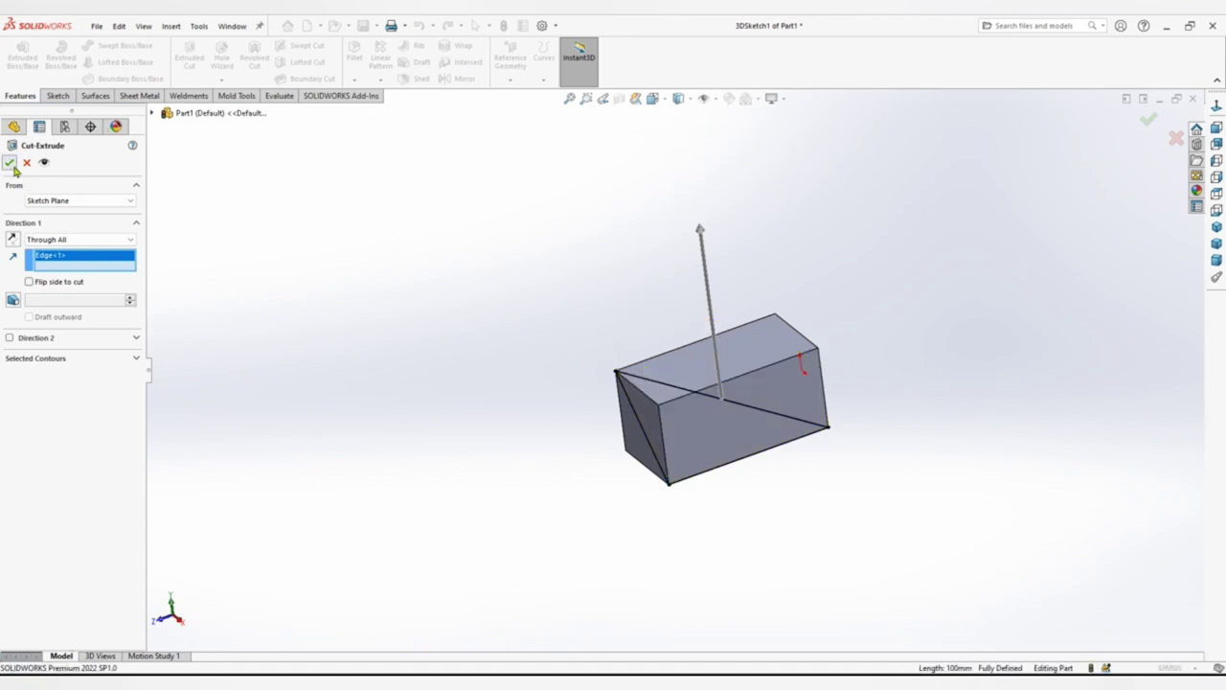
# Deselect the cut part, orbit it, and switch to a close trimetric view
pyautogui.click(500, 374)
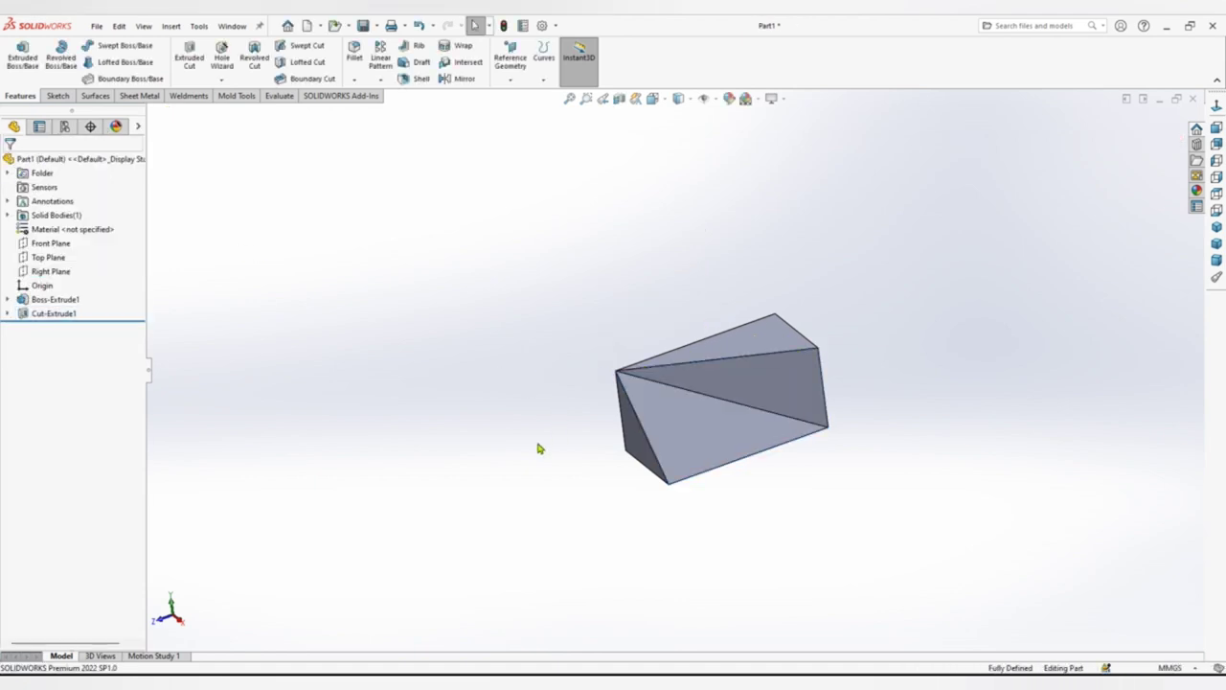
pyautogui.moveTo(539, 448); pyautogui.dragTo(541, 560, button='middle')
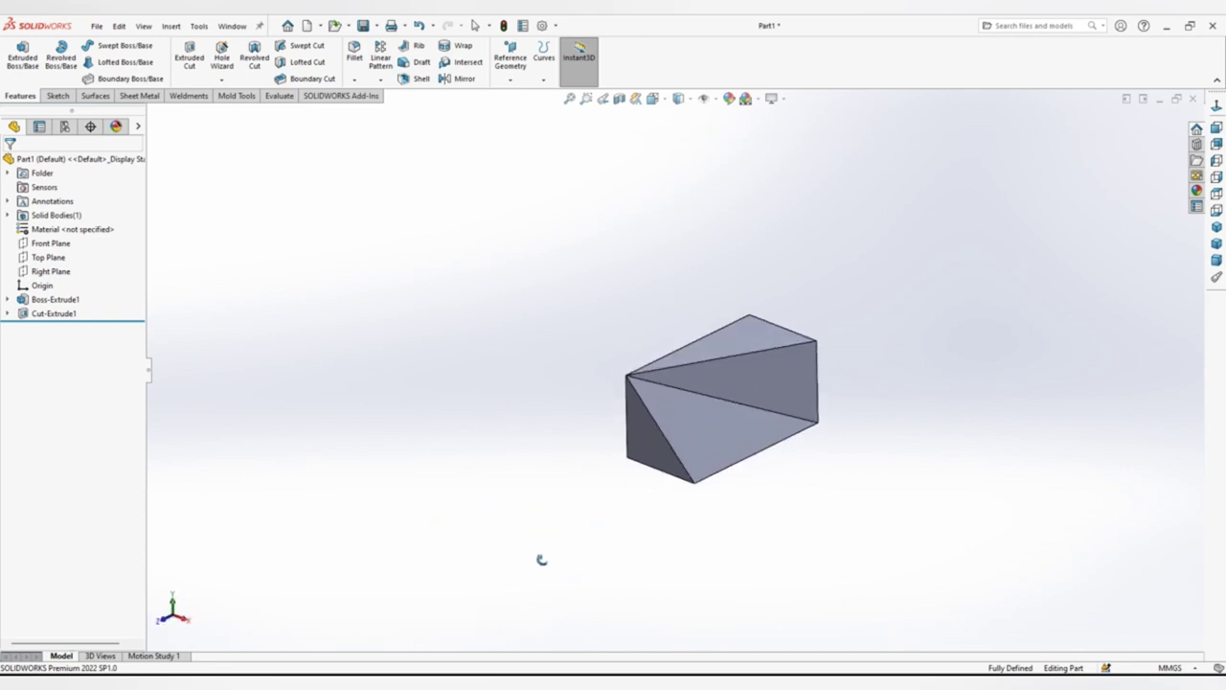
pyautogui.moveTo(457, 430); pyautogui.dragTo(514, 400, button='right')
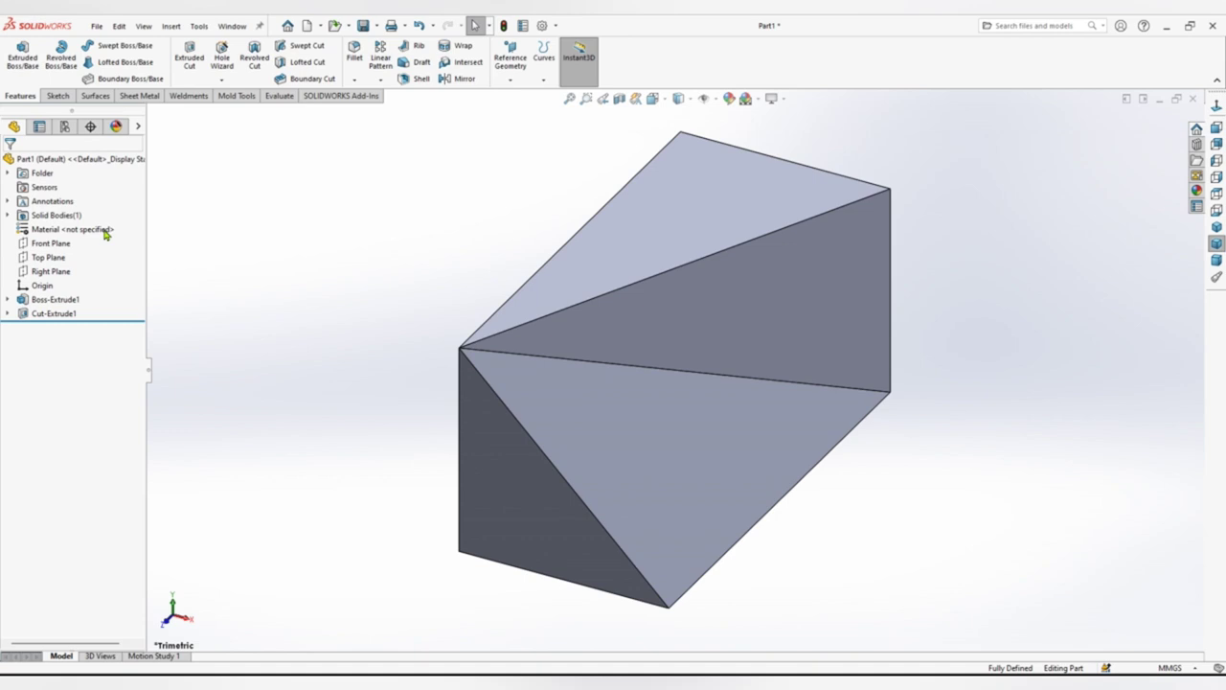